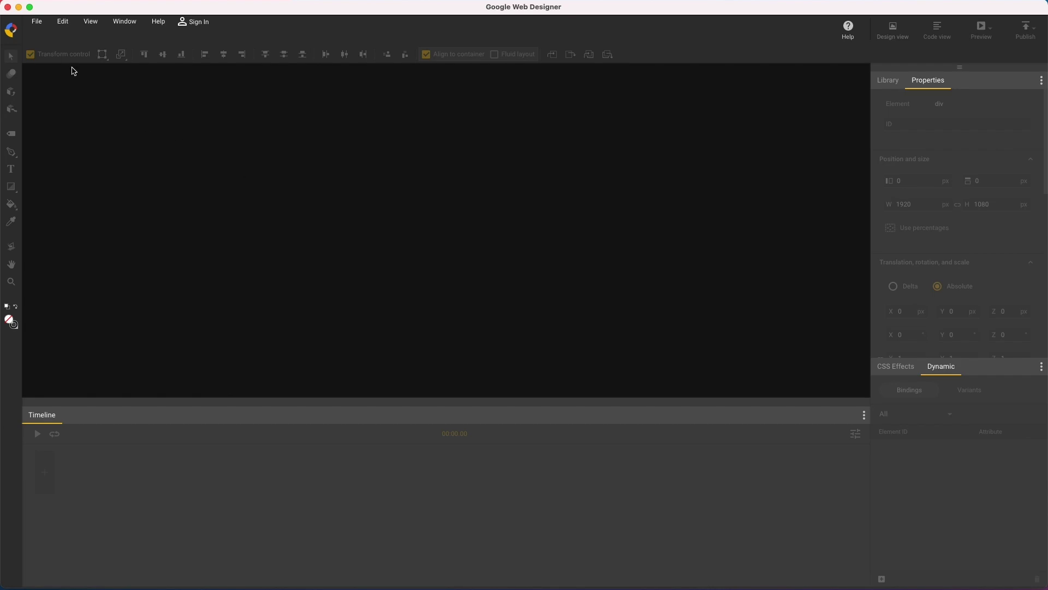
Step: Create a new Video document at 1920 x 1080 named 'demo'
click(36, 22)
click(47, 39)
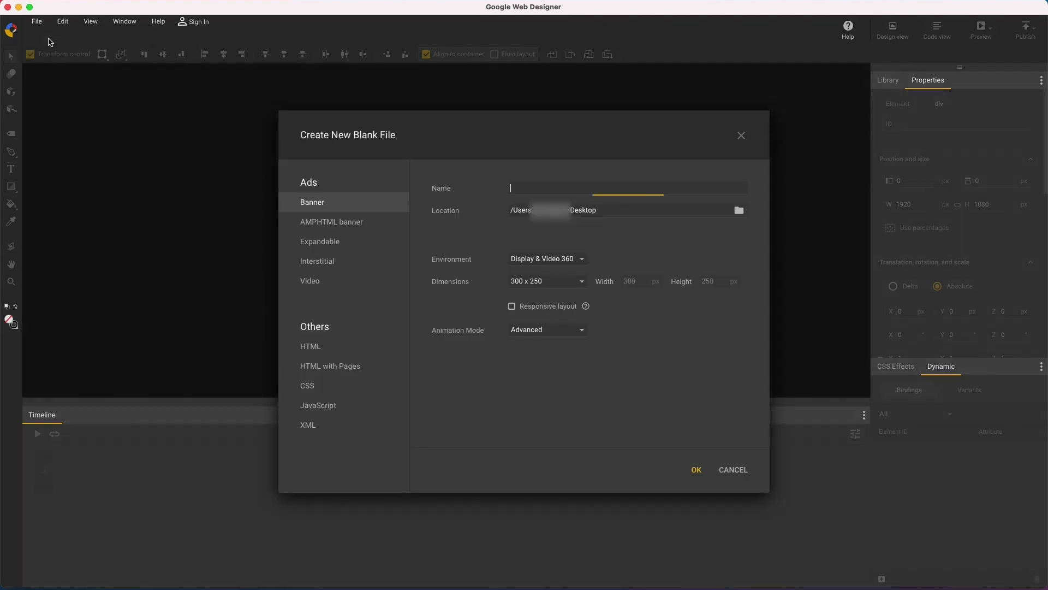
click(322, 284)
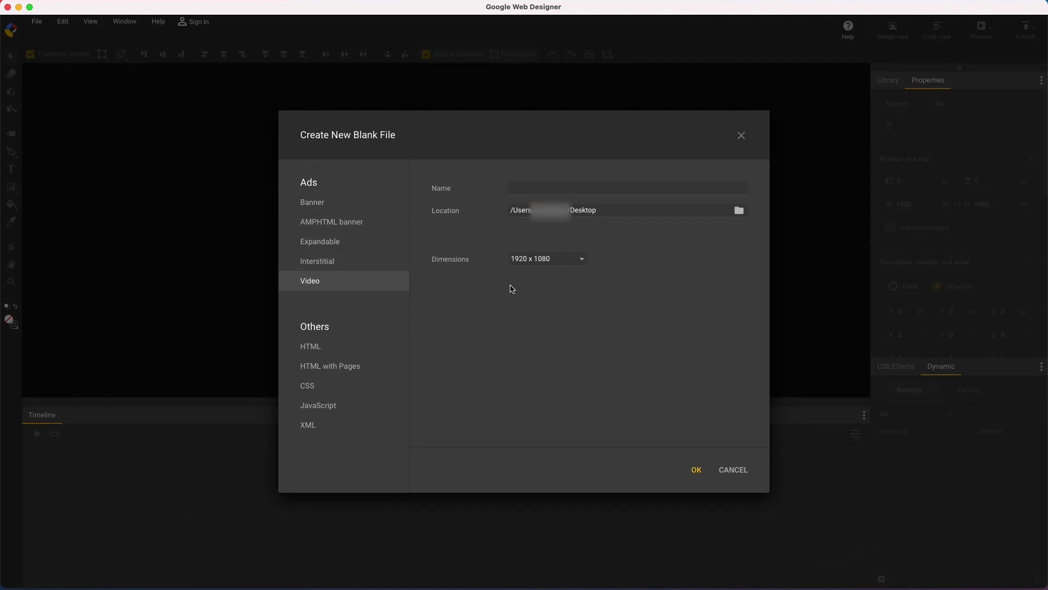
click(534, 260)
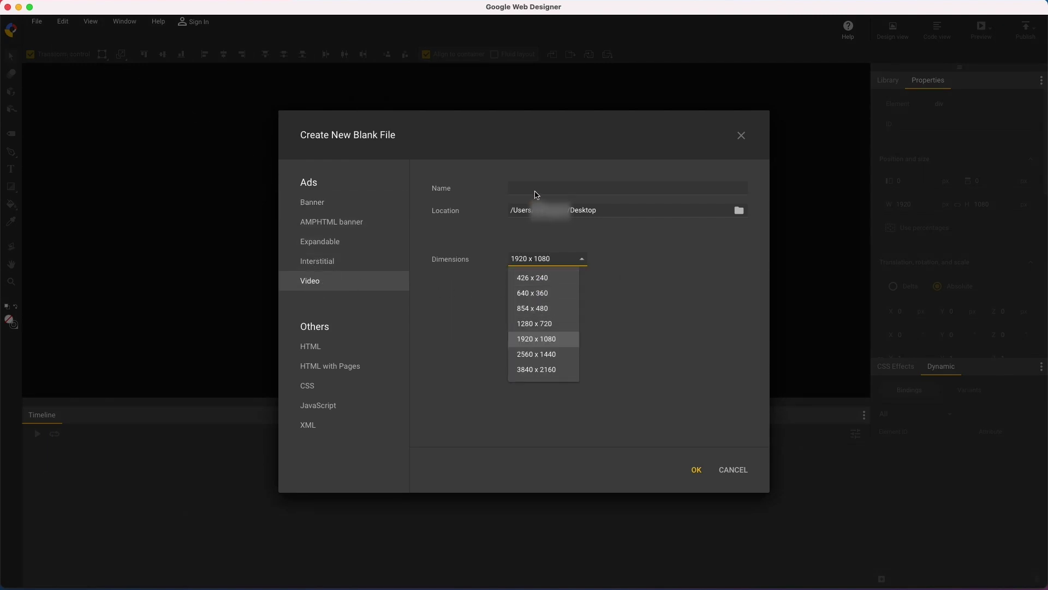
click(535, 192)
text(demo)
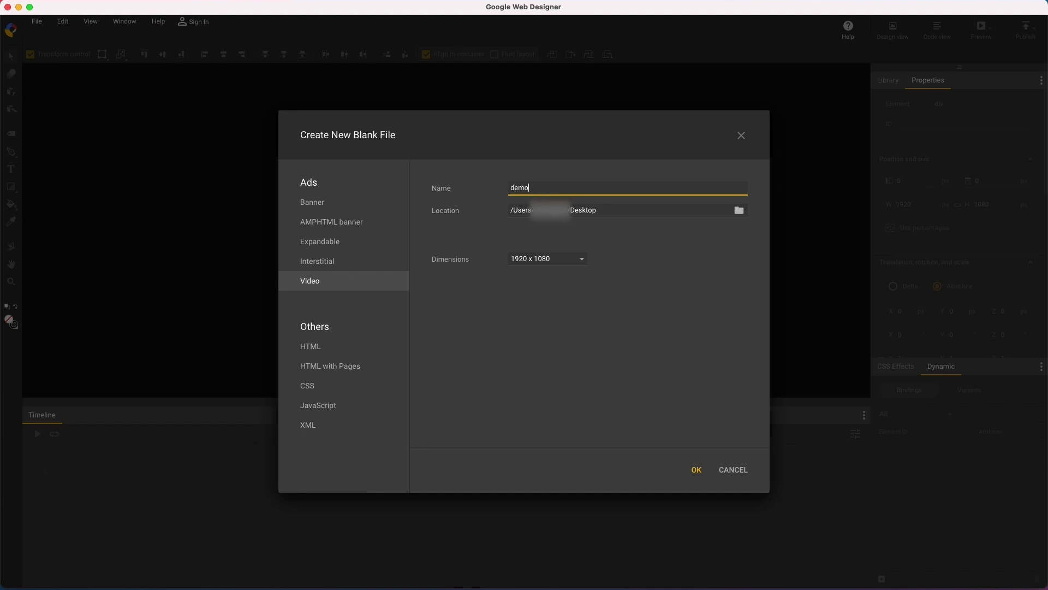
click(697, 469)
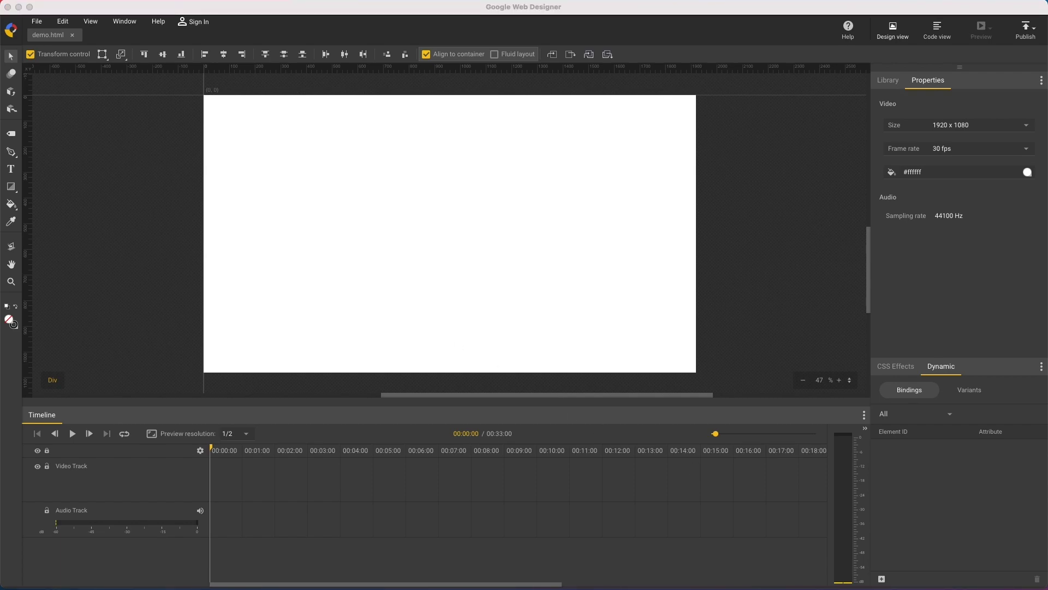
Step: Add the VORATO DRONE clip, import song, logo and Variant files, and put the Variant clip on a new track
drag(465, 196, 455, 237)
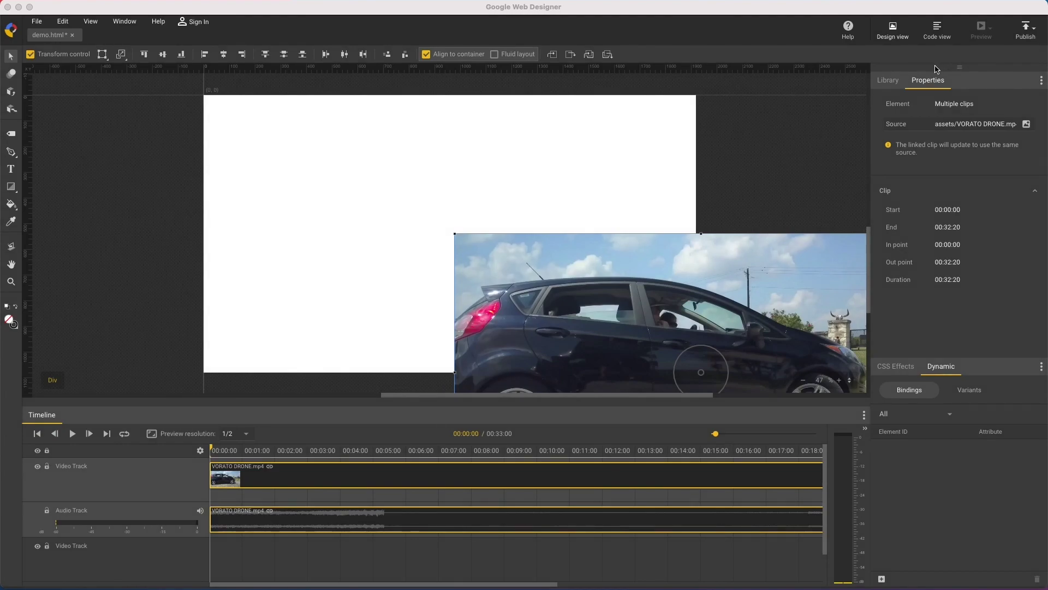
click(888, 81)
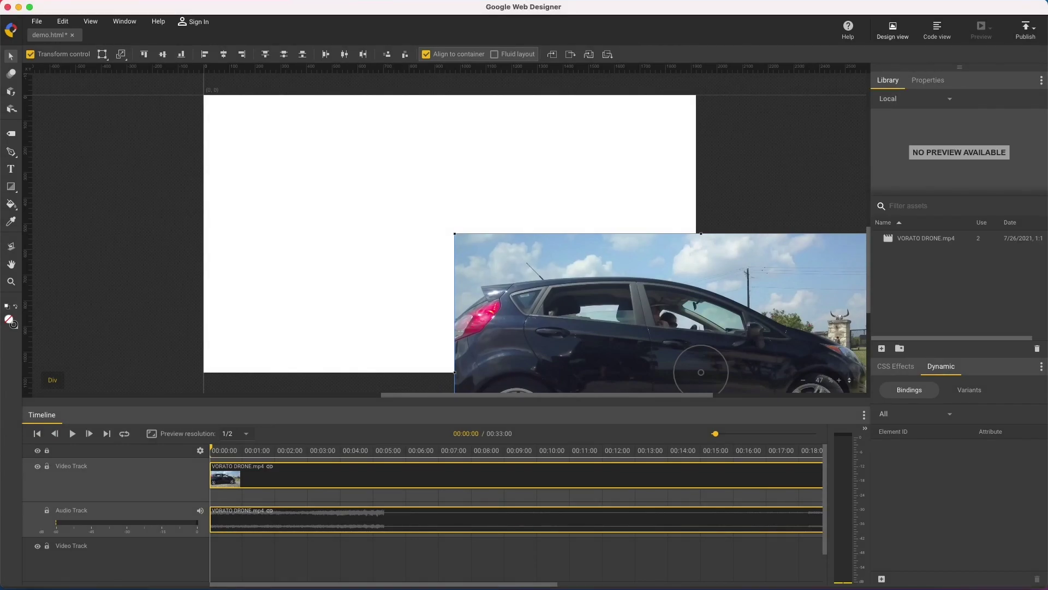
drag(686, 158, 960, 282)
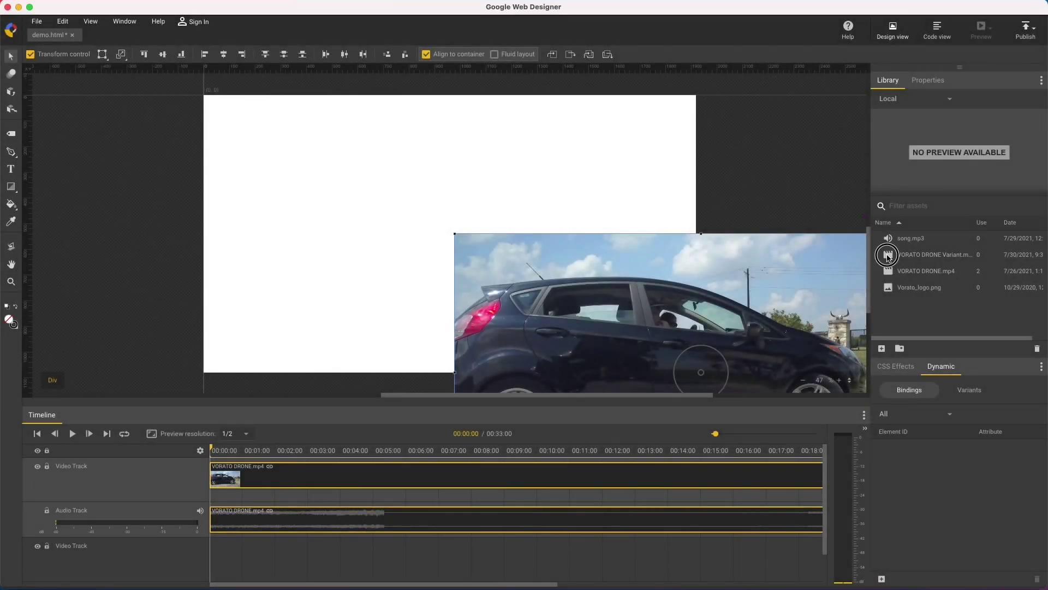
click(887, 254)
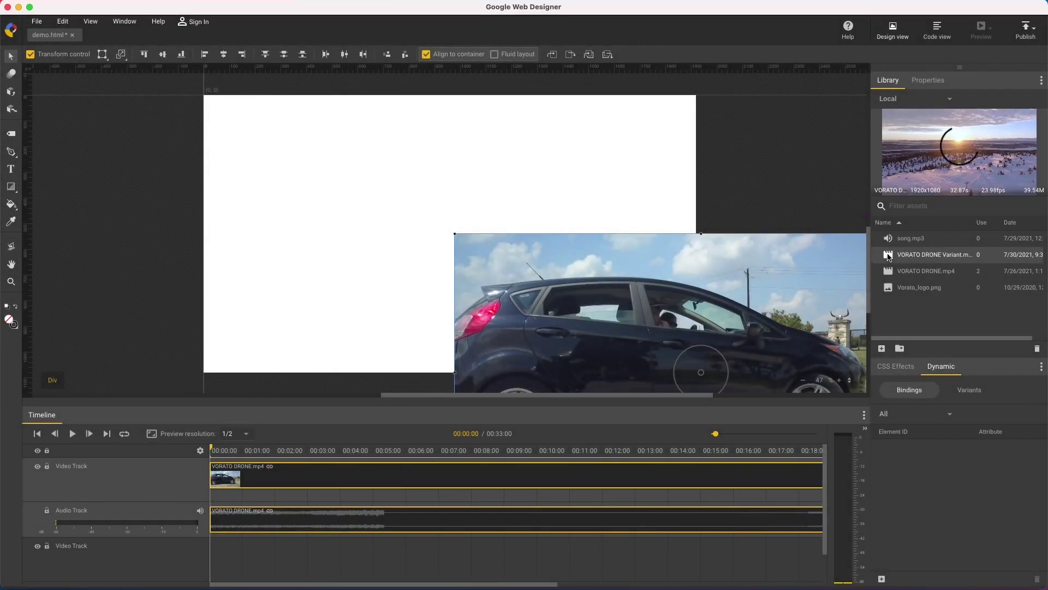
drag(888, 254, 391, 175)
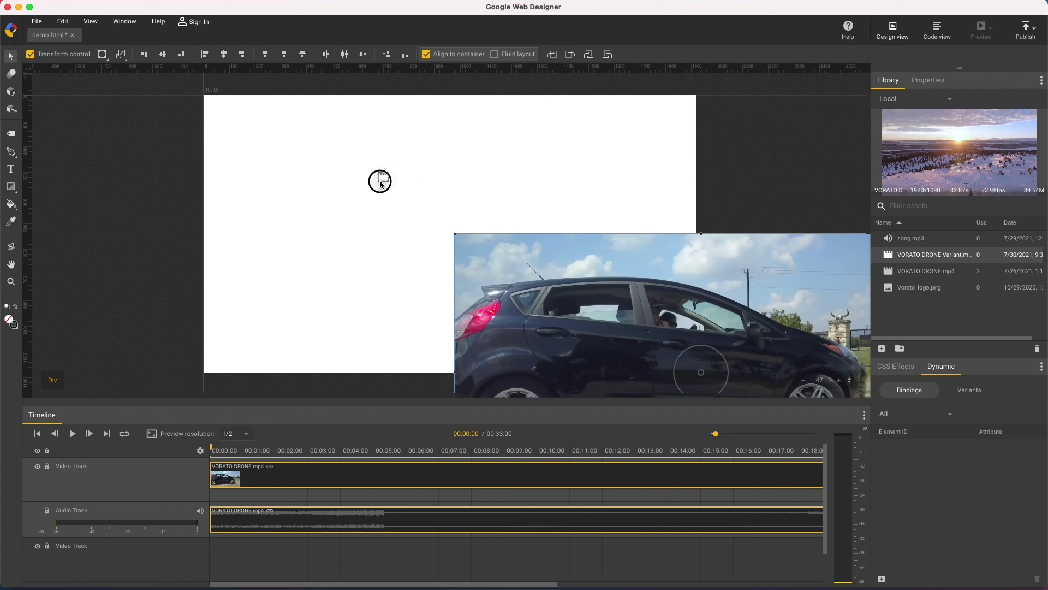
drag(391, 175, 211, 549)
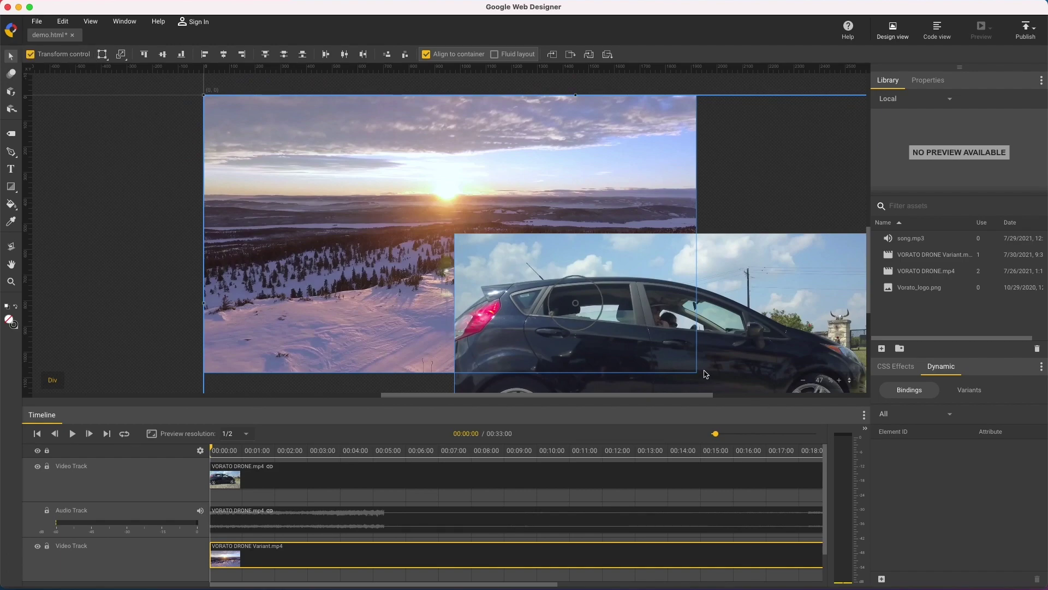
Step: Shrink the sunset video toward the top-left and set its width to 1045
click(191, 551)
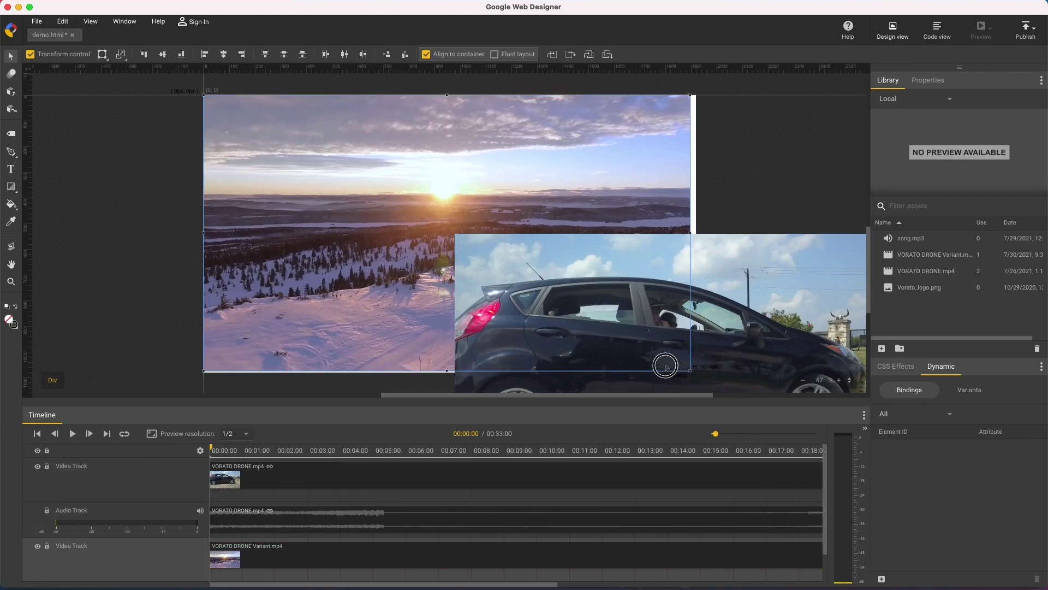
mouse_move(697, 373)
mouse_down()
mouse_move(443, 273)
mouse_move(483, 252)
mouse_move(481, 260)
mouse_up()
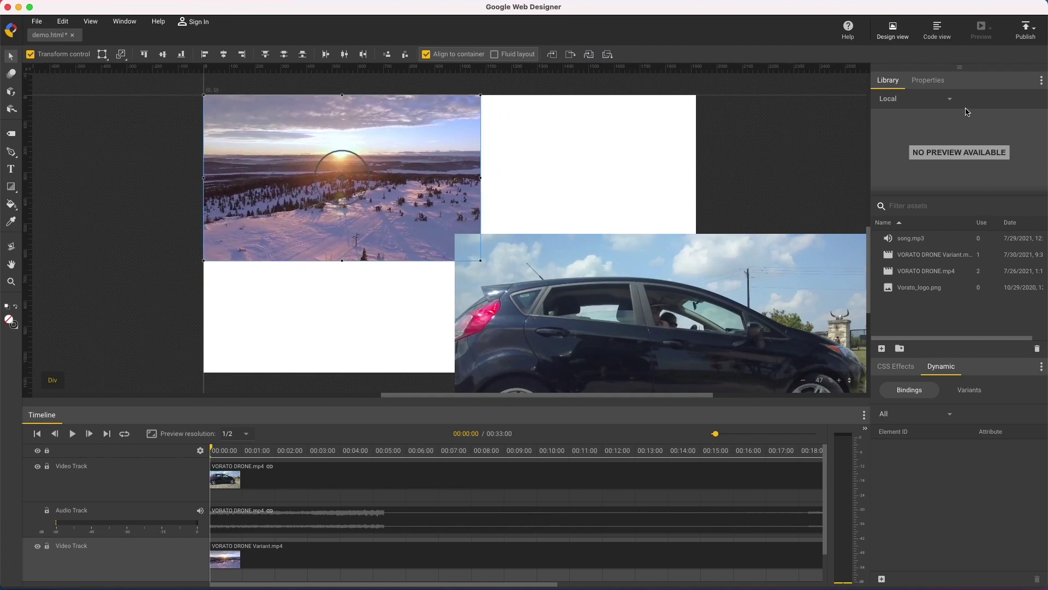
click(928, 80)
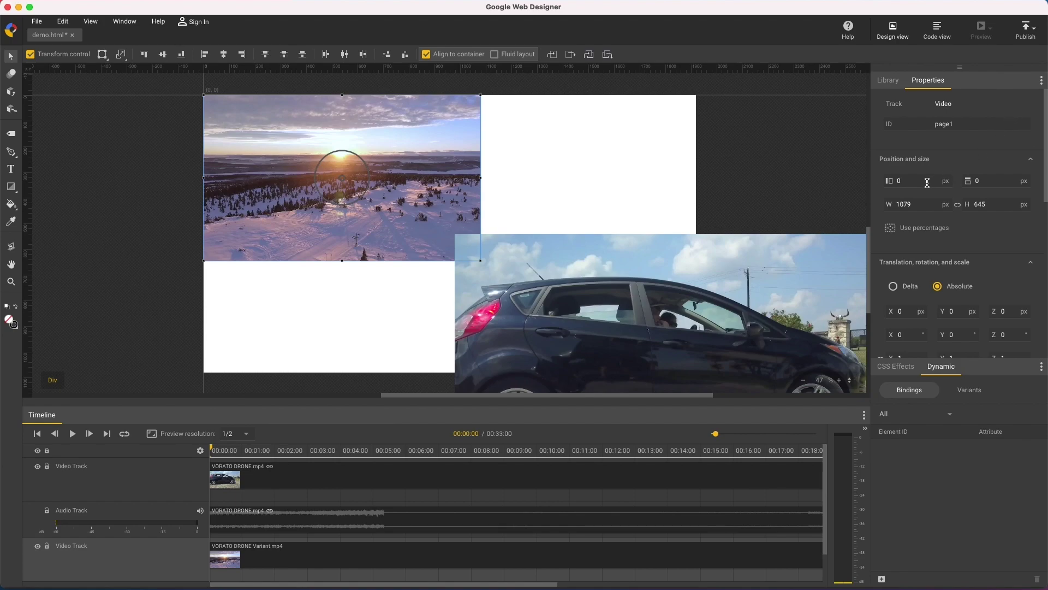
drag(905, 204, 901, 219)
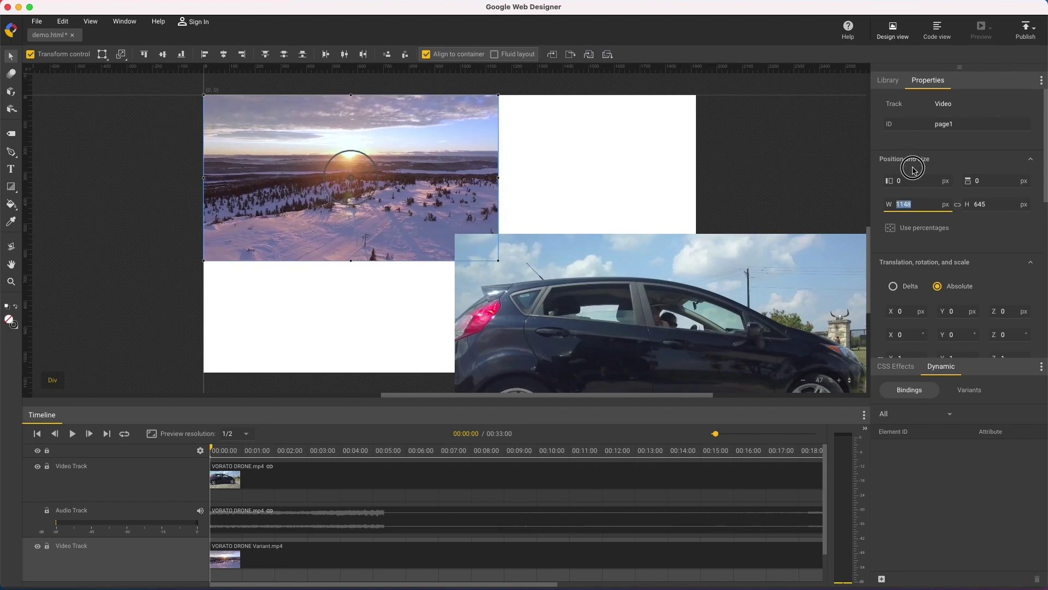
text(1045)
click(901, 219)
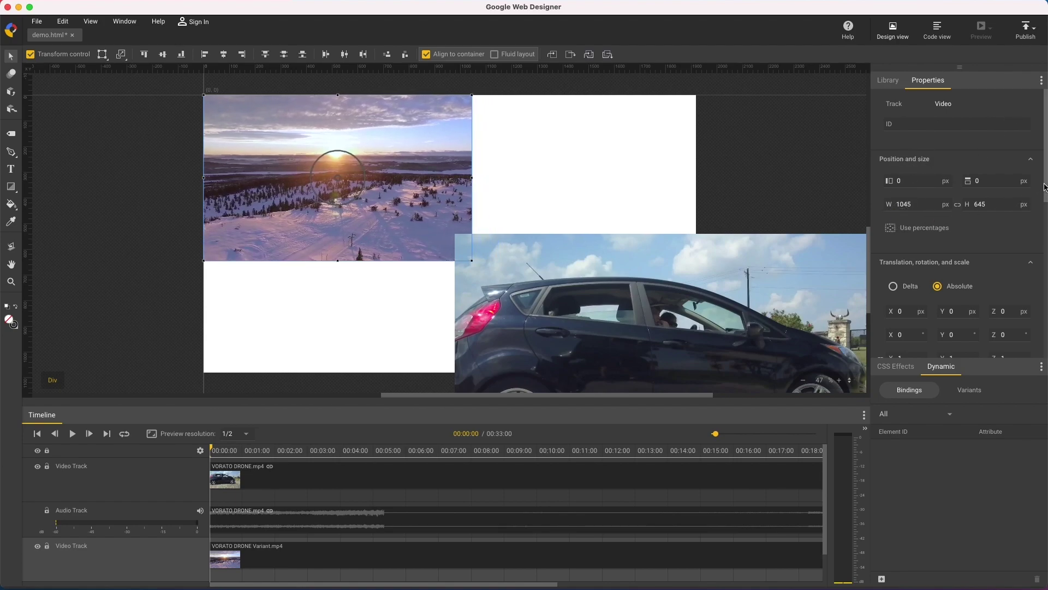
drag(1045, 190, 1034, 316)
Step: Set the sunset video's scaling to Resize to fit and raise its border radius into an oval
click(977, 115)
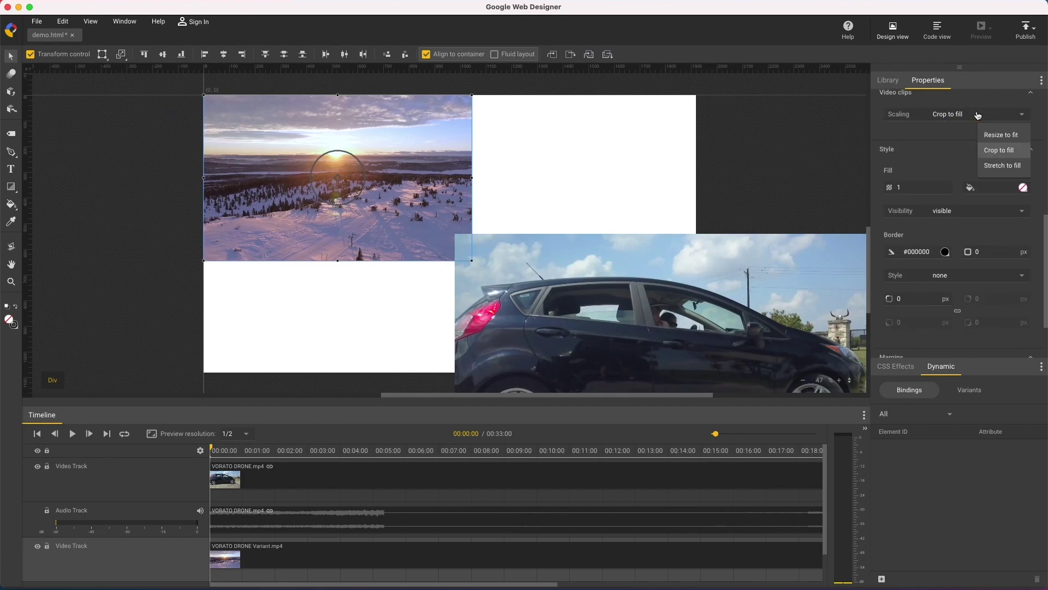
click(993, 135)
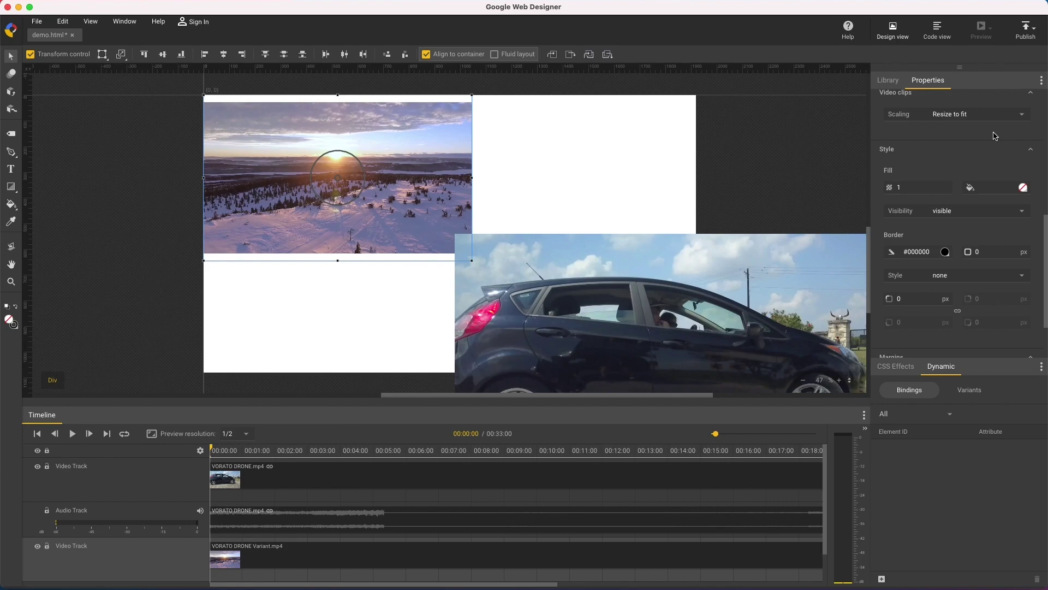
drag(925, 184, 920, 194)
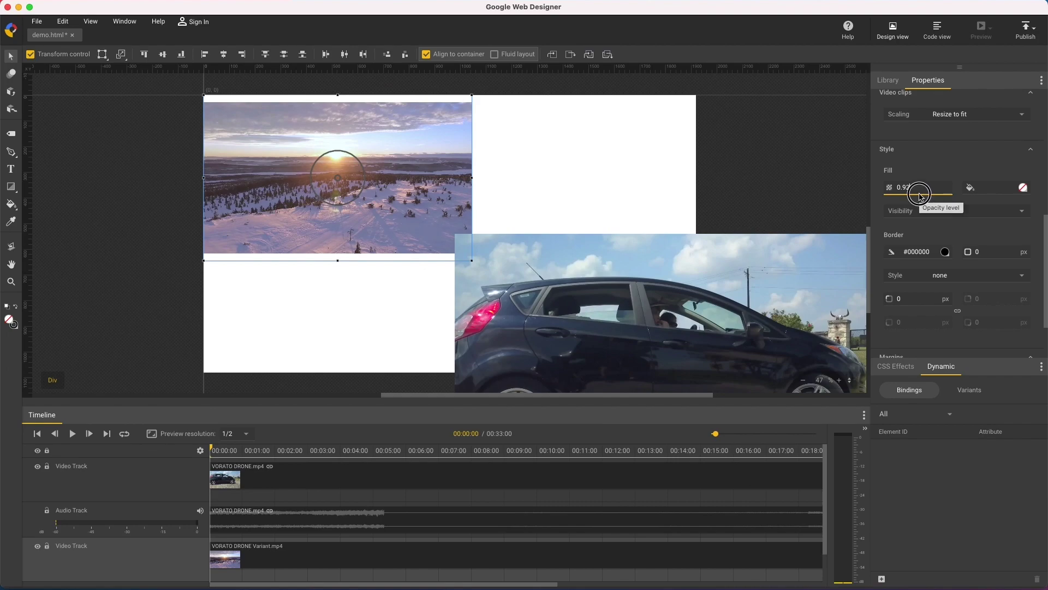
click(908, 299)
scroll(913, 262, down, 2)
mouse_move(913, 227)
mouse_down()
mouse_move(925, 83)
mouse_move(917, 100)
mouse_up()
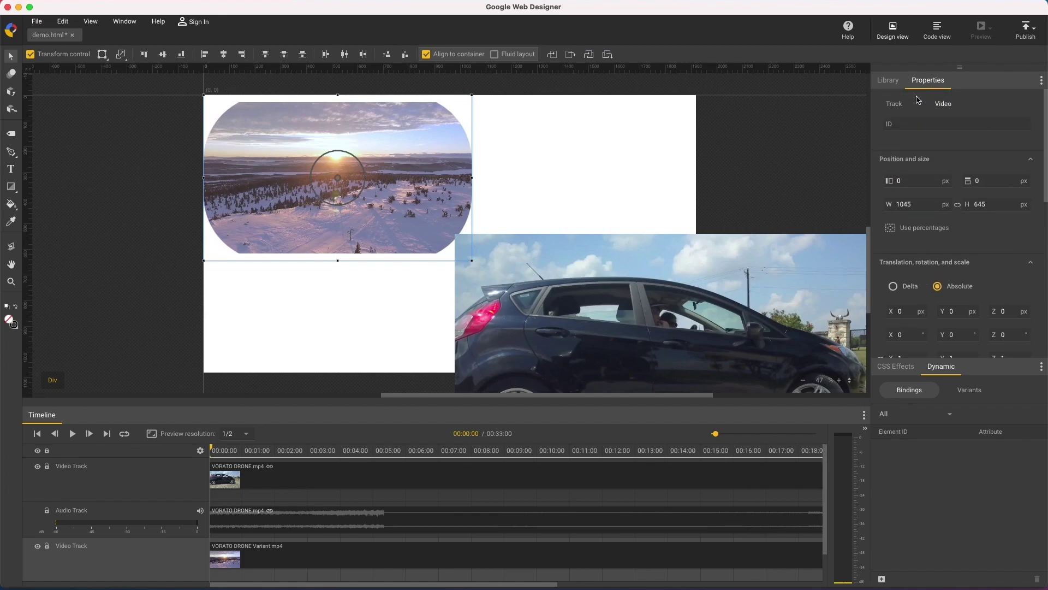
Step: Delete the sunset video with its track and the leftover empty audio track
click(724, 161)
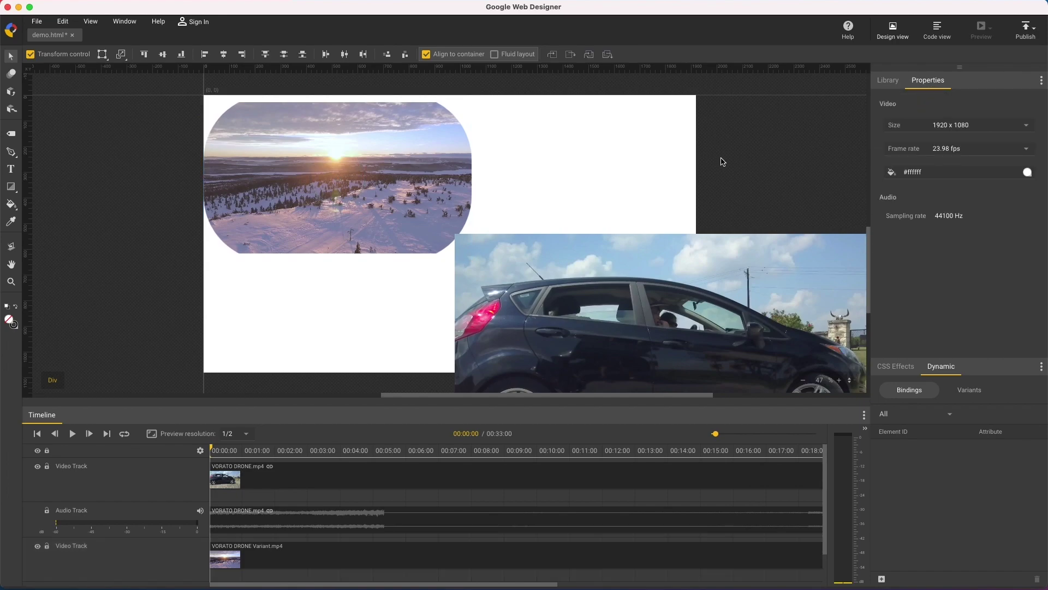
click(188, 559)
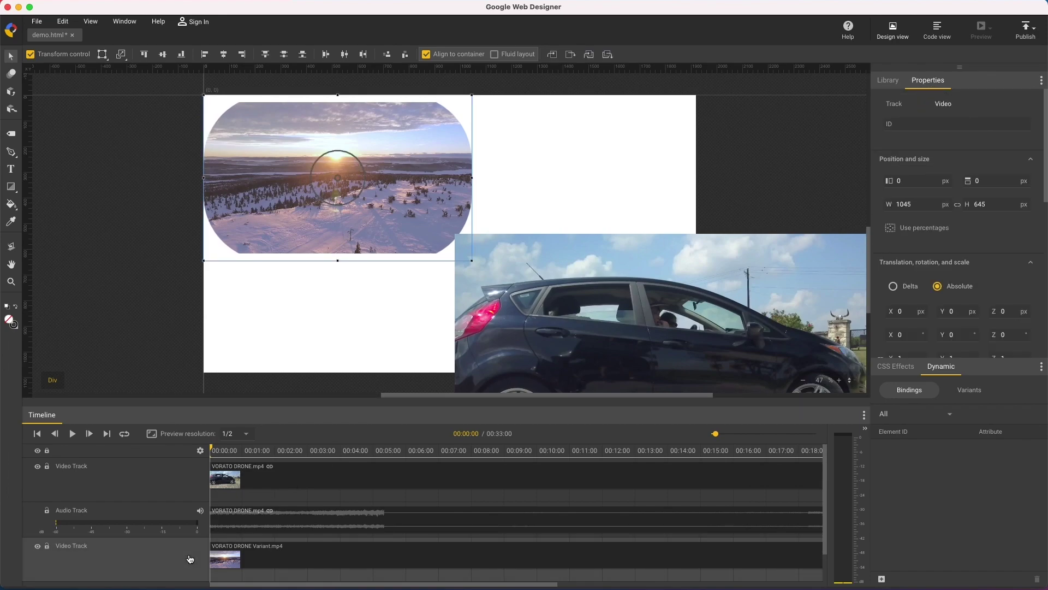
key(Delete)
click(164, 548)
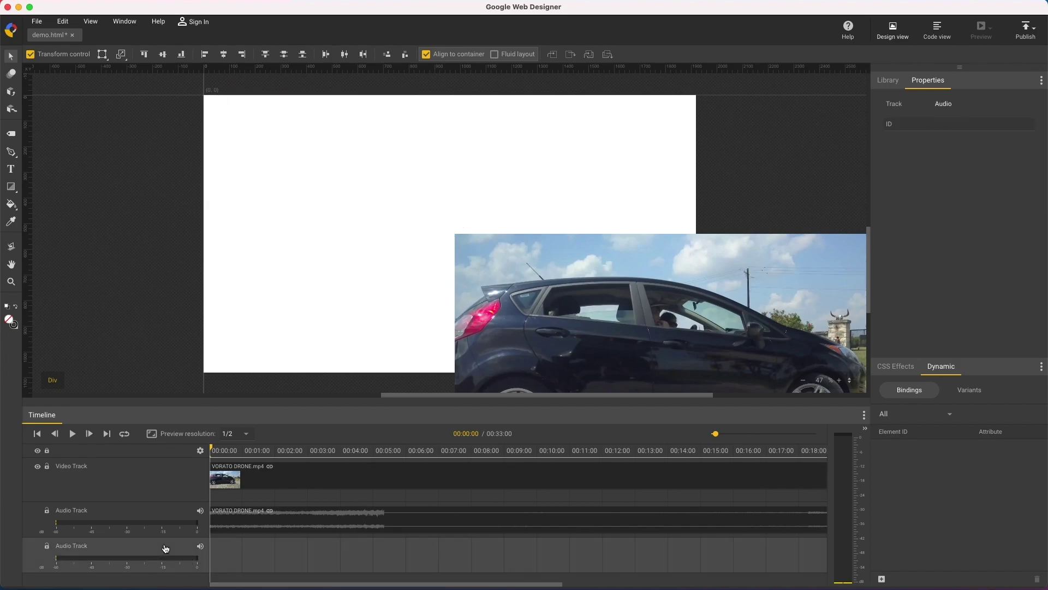
key(Delete)
Step: Hide the rulers, align the car video to the stage's top-left, and delete the audio track
click(91, 22)
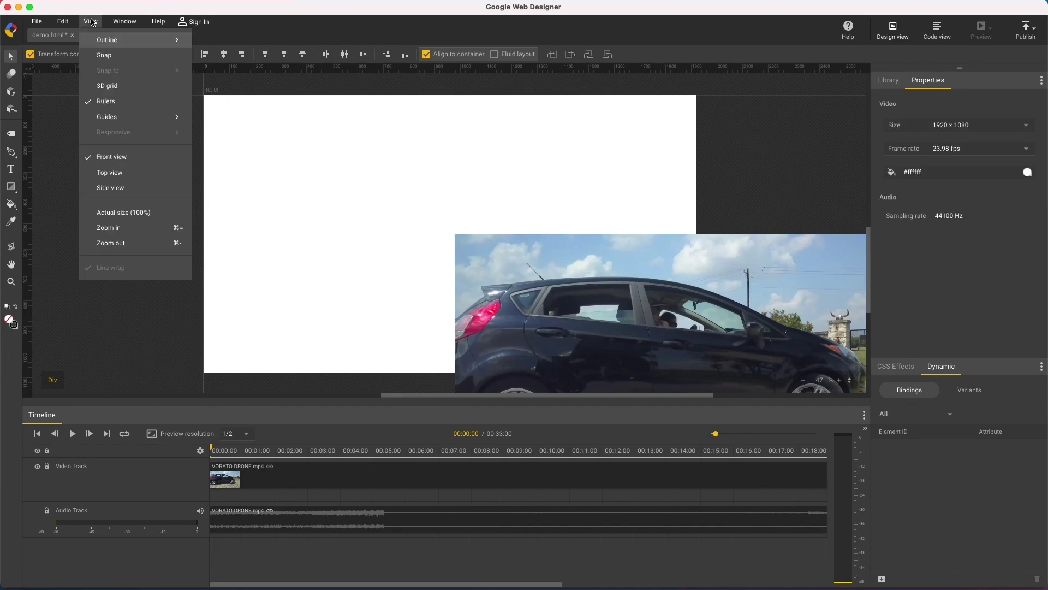
click(105, 102)
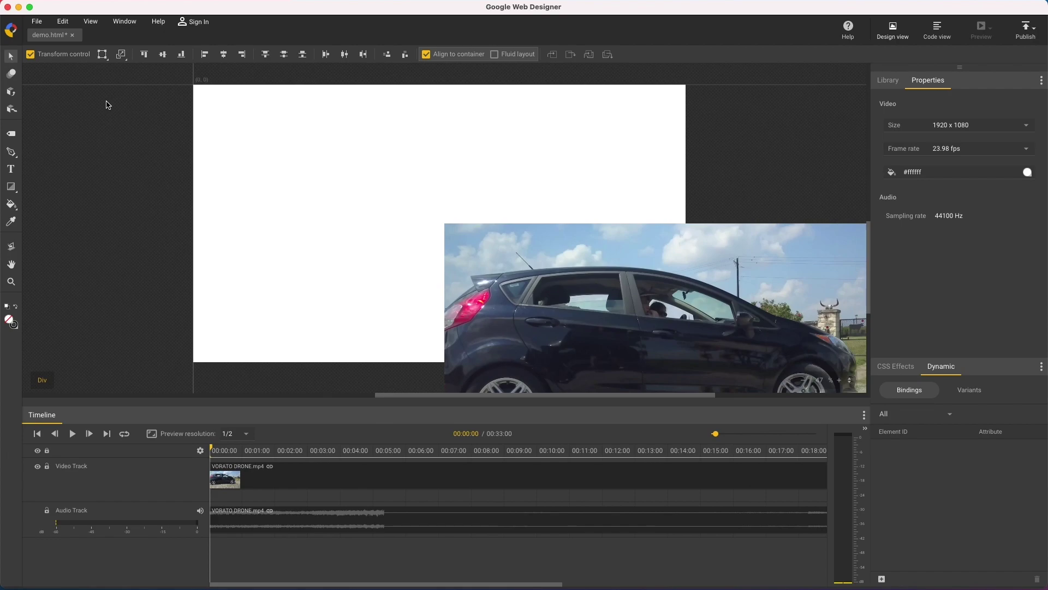
click(140, 484)
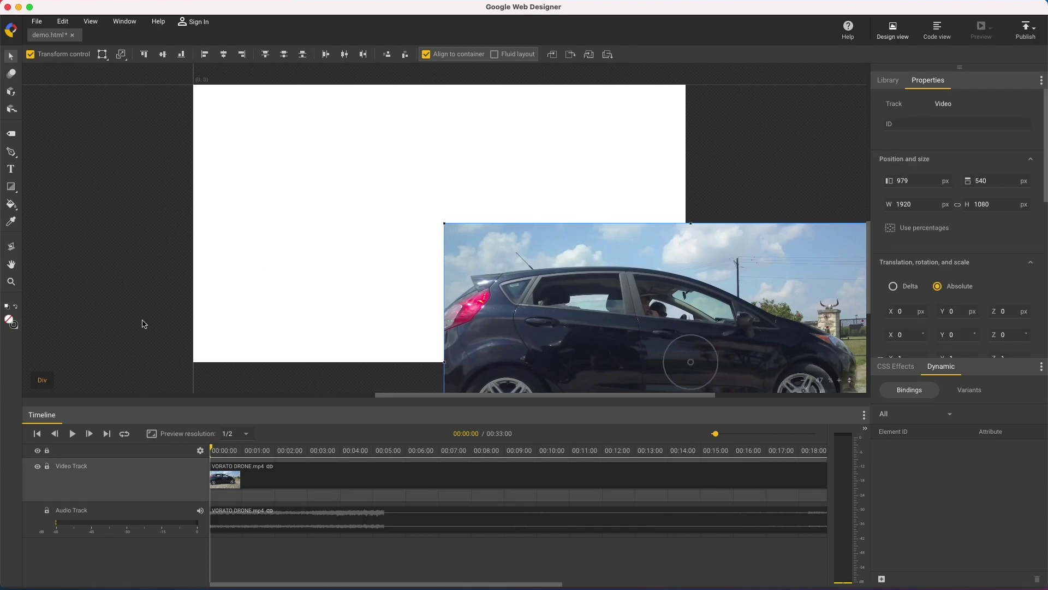
click(143, 57)
click(205, 55)
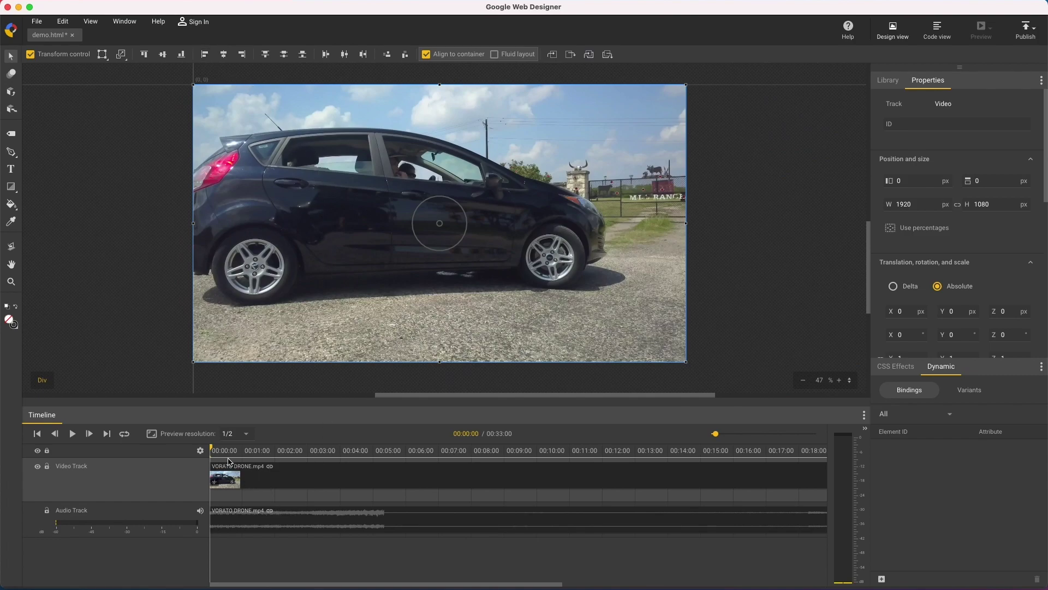
click(174, 515)
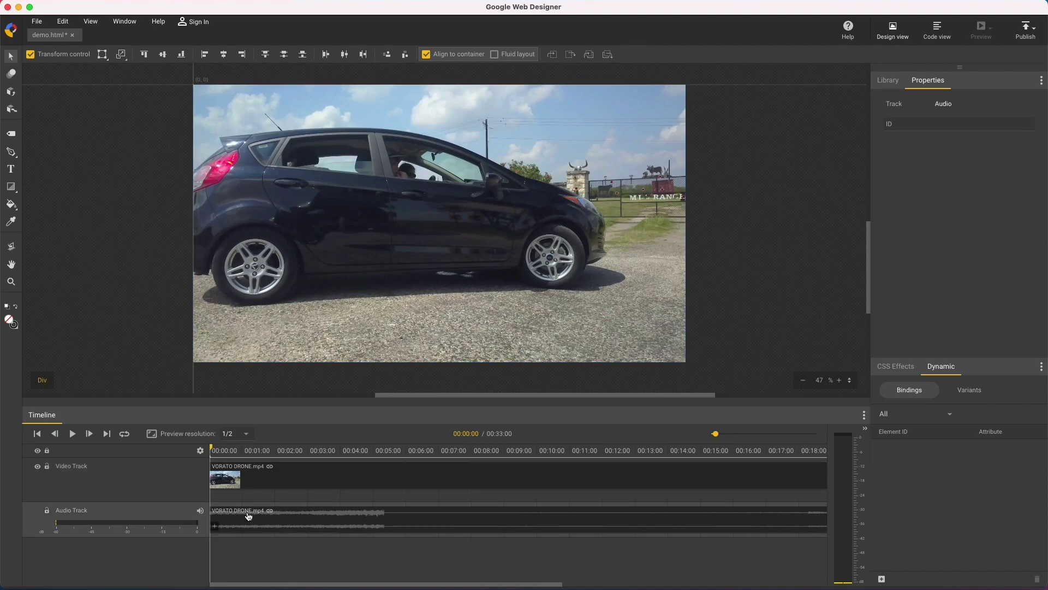
key(Delete)
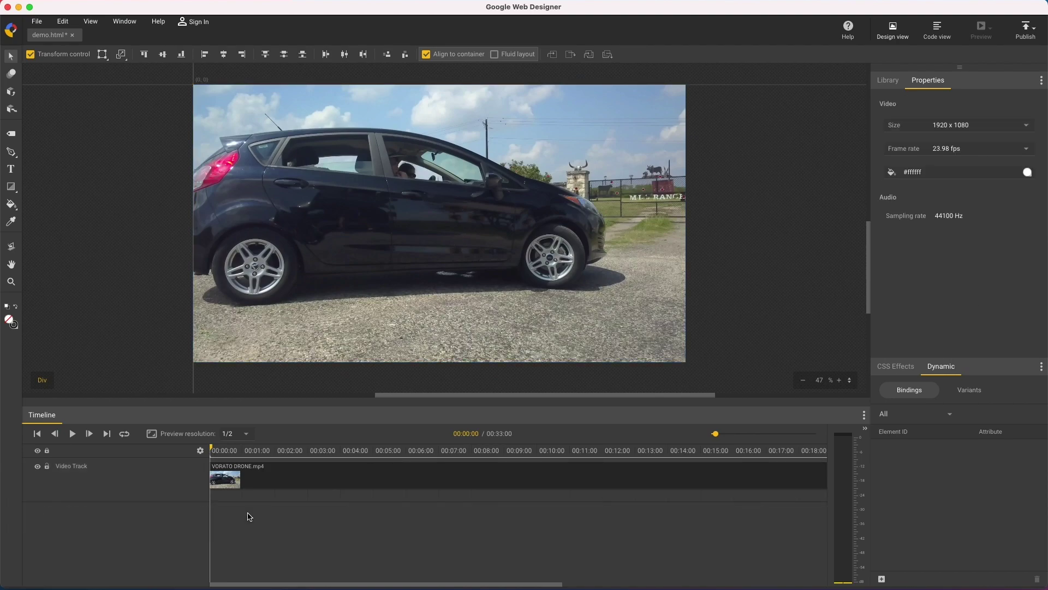
Step: Trim the drone clip's start to 00:08:15, move it to 00:00:00, and park the playhead near 00:02:00
drag(212, 451, 390, 461)
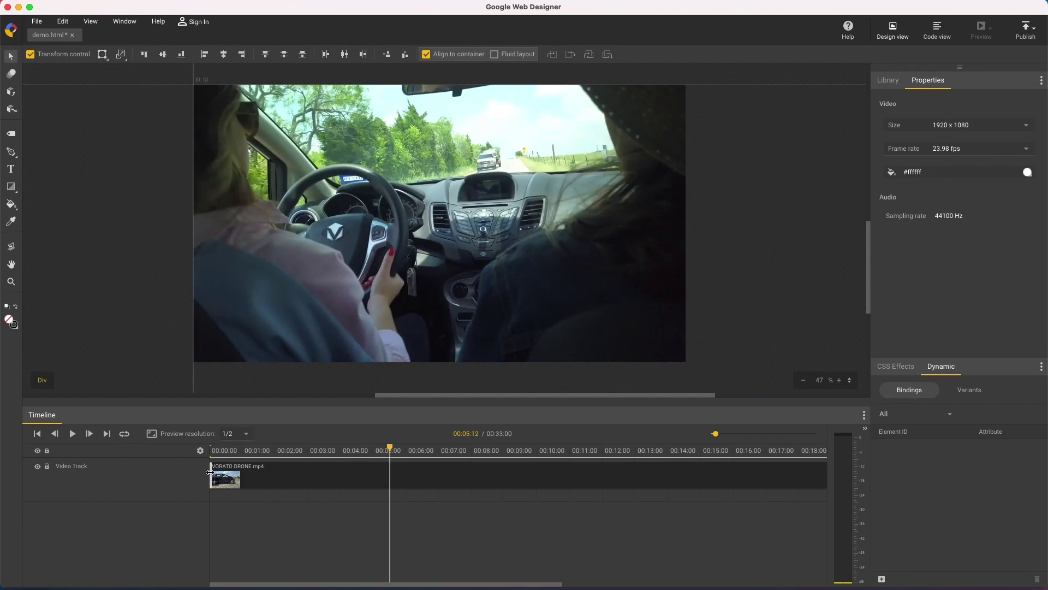
mouse_move(210, 470)
mouse_down()
mouse_move(388, 475)
mouse_move(493, 442)
mouse_up()
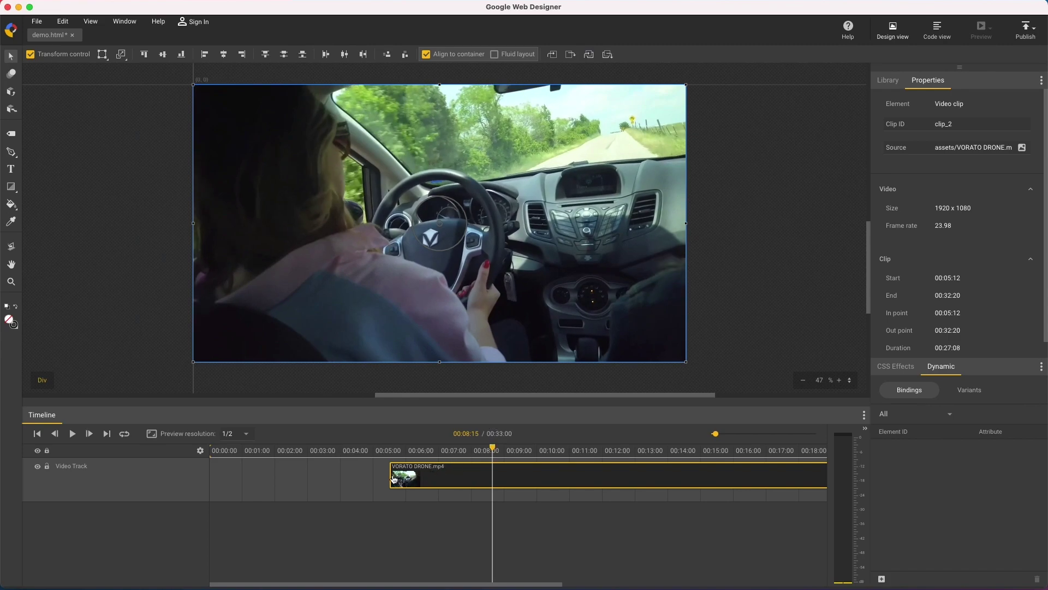
drag(393, 478, 489, 473)
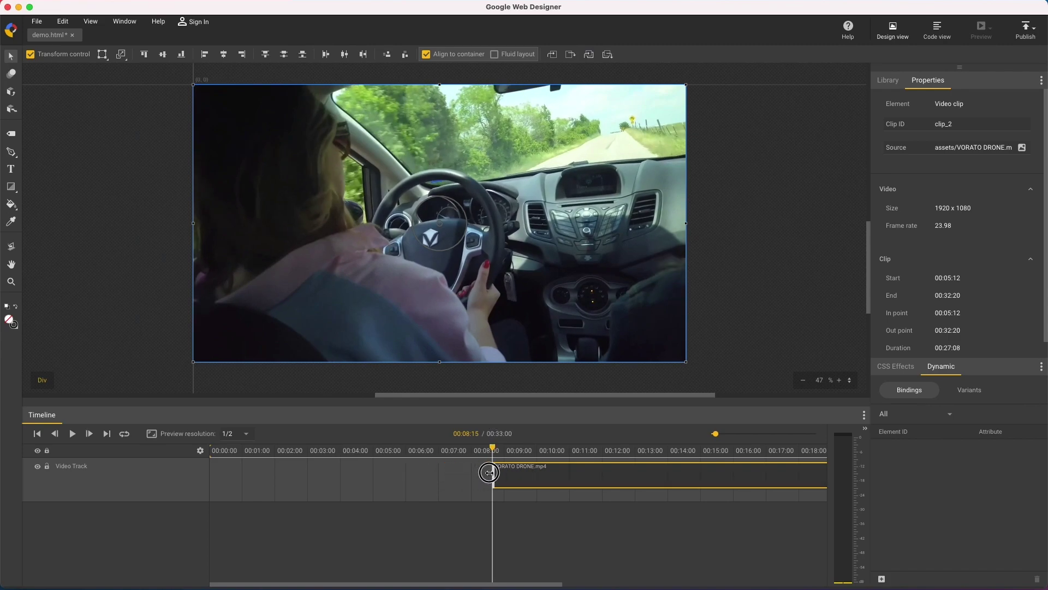
drag(616, 478, 327, 468)
click(327, 477)
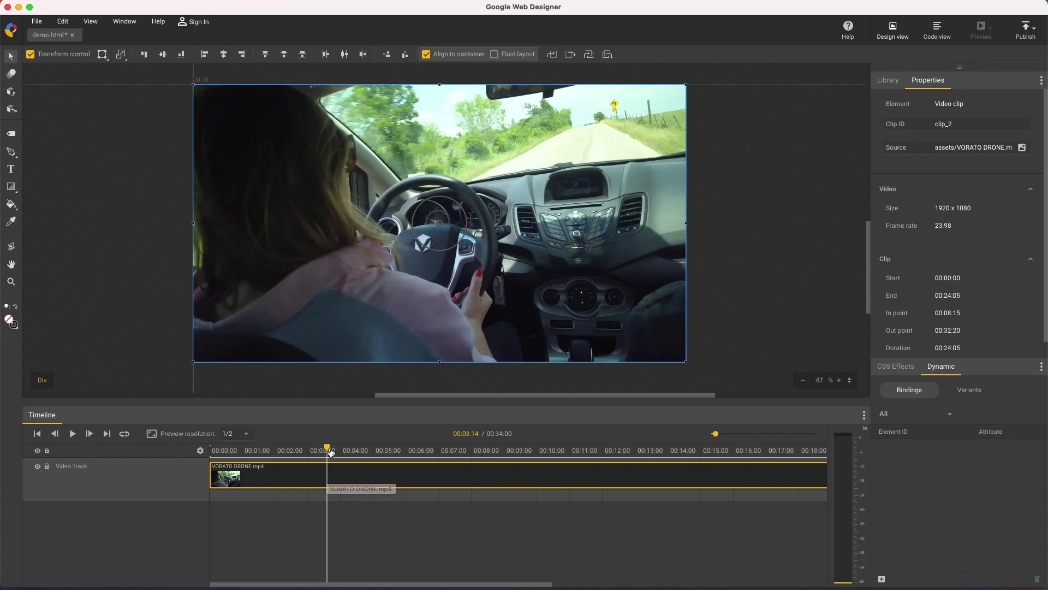
drag(717, 435, 721, 436)
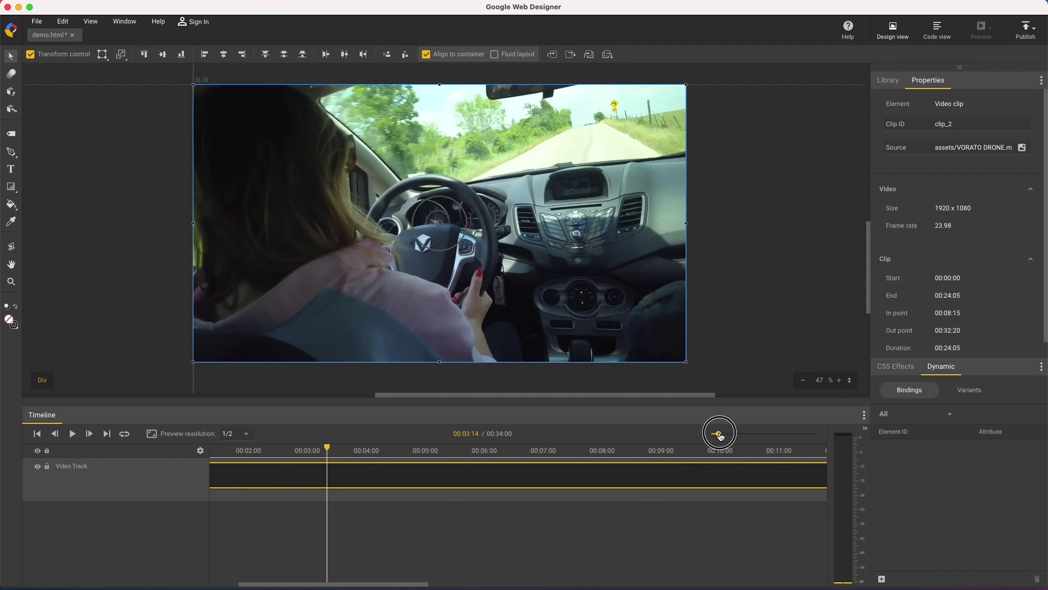
drag(311, 584, 269, 585)
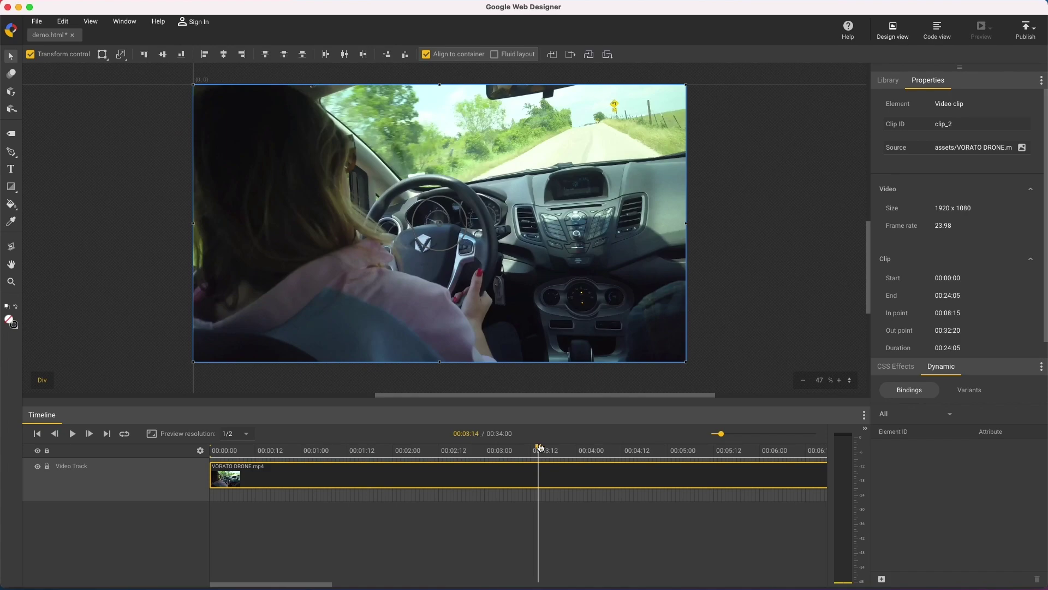
mouse_move(537, 451)
mouse_down()
mouse_move(374, 455)
mouse_move(397, 478)
mouse_up()
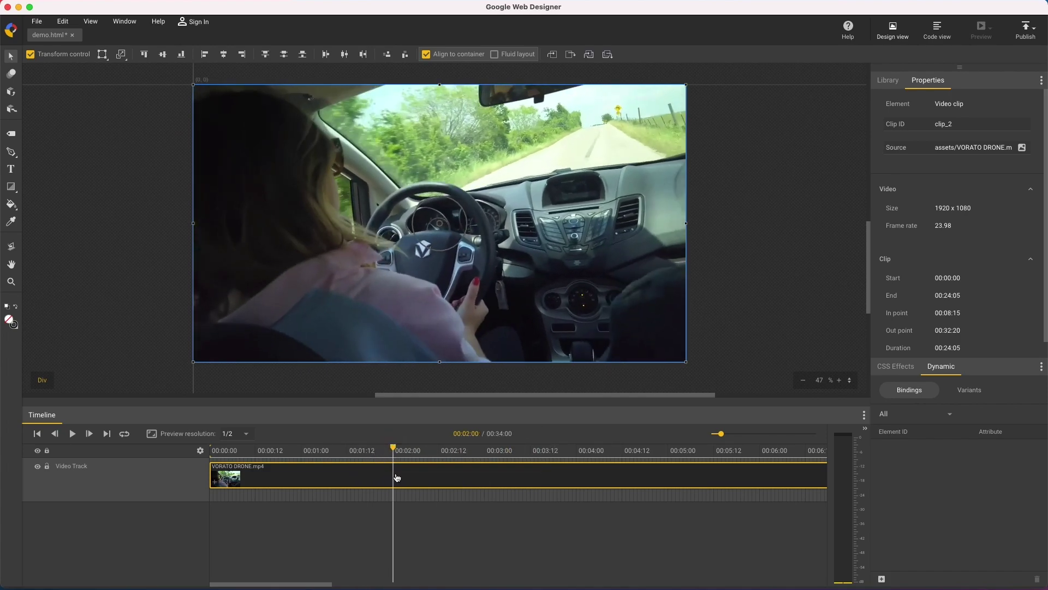
Step: Split the drone clip at 00:02:00 and shift the second half slightly later
right_click(396, 479)
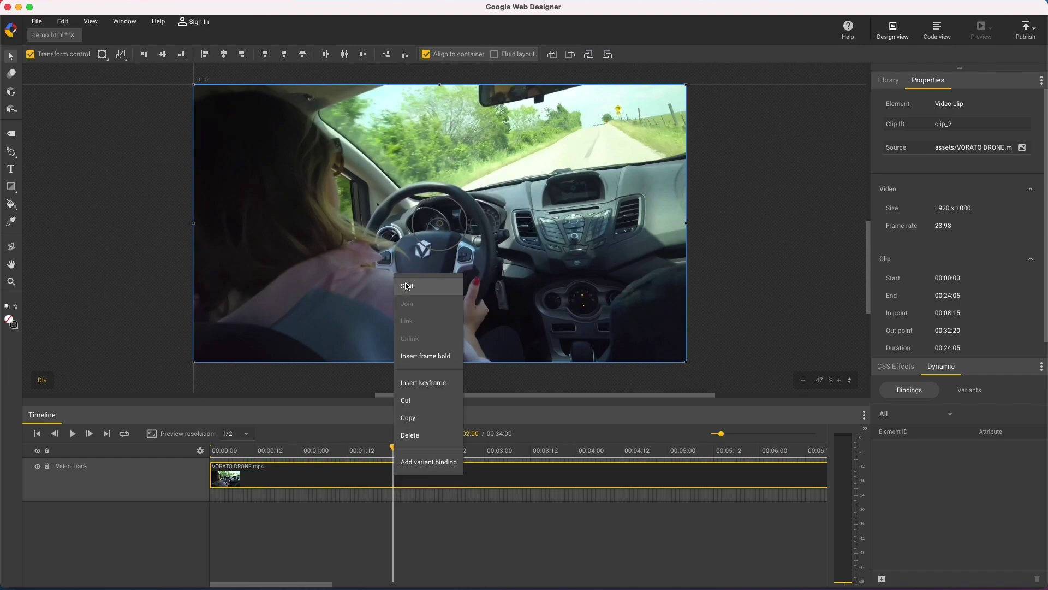
click(406, 284)
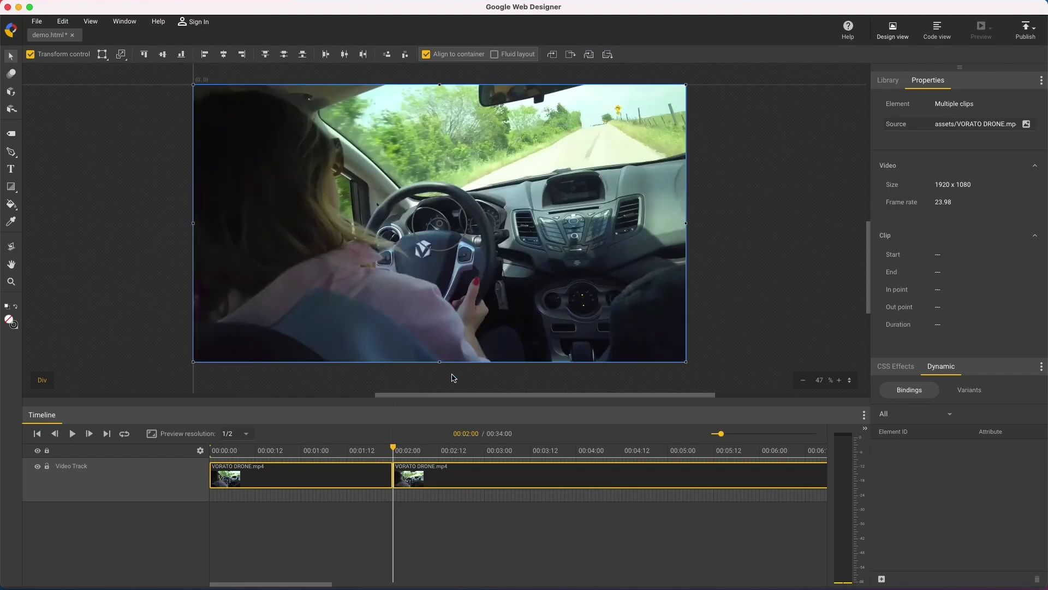
click(496, 477)
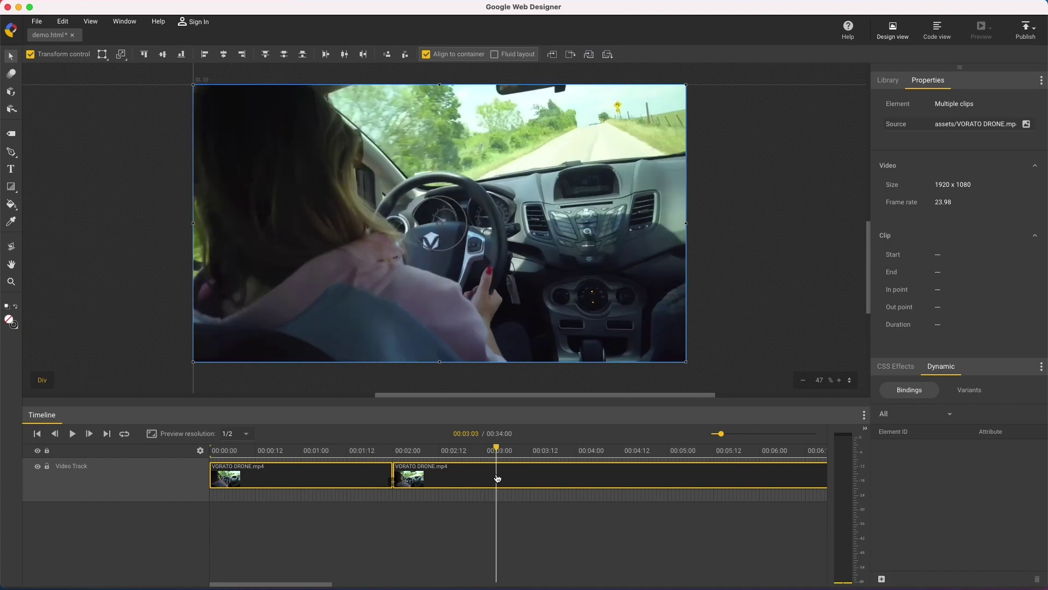
drag(519, 479, 557, 479)
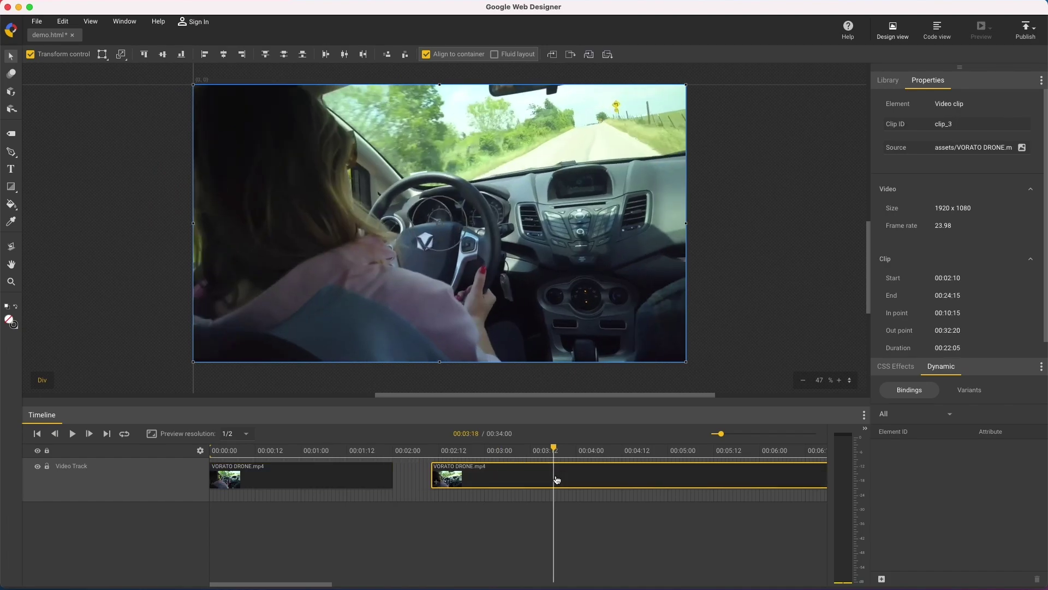
click(554, 447)
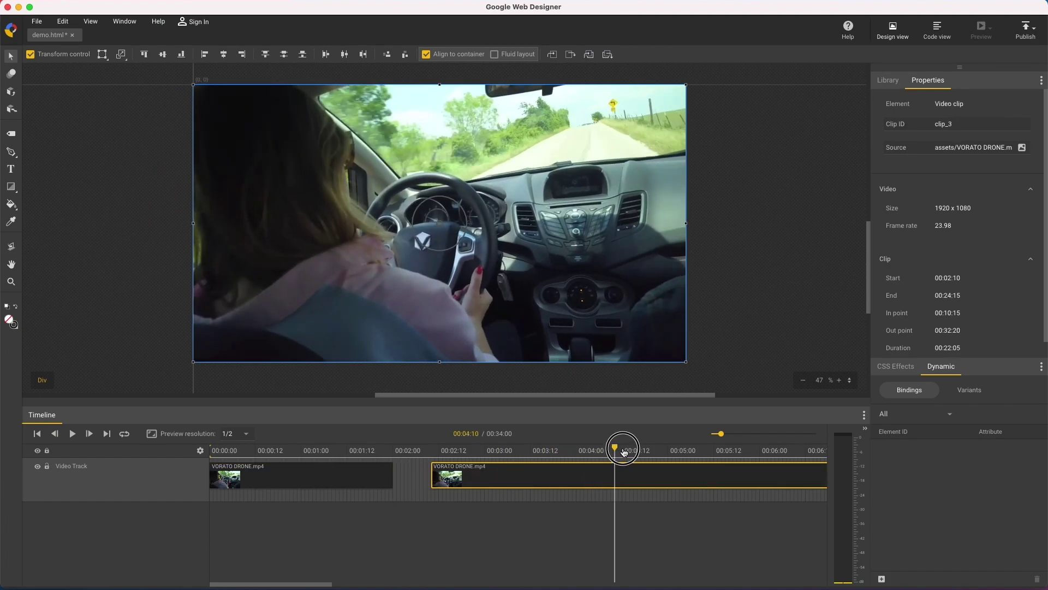
Step: Trim the second clip to the road shot, from 00:15:07 to 00:19:23
mouse_move(553, 446)
mouse_down()
mouse_move(768, 446)
mouse_move(717, 433)
mouse_up()
drag(529, 449, 803, 458)
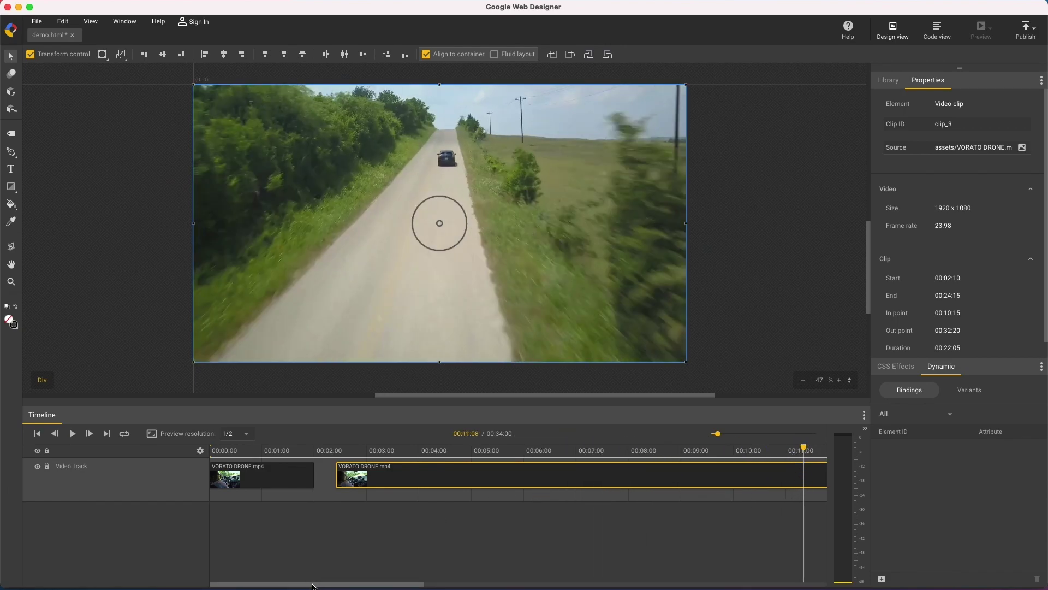
drag(312, 585, 447, 566)
mouse_move(388, 453)
mouse_down()
mouse_move(617, 445)
mouse_move(592, 454)
mouse_up()
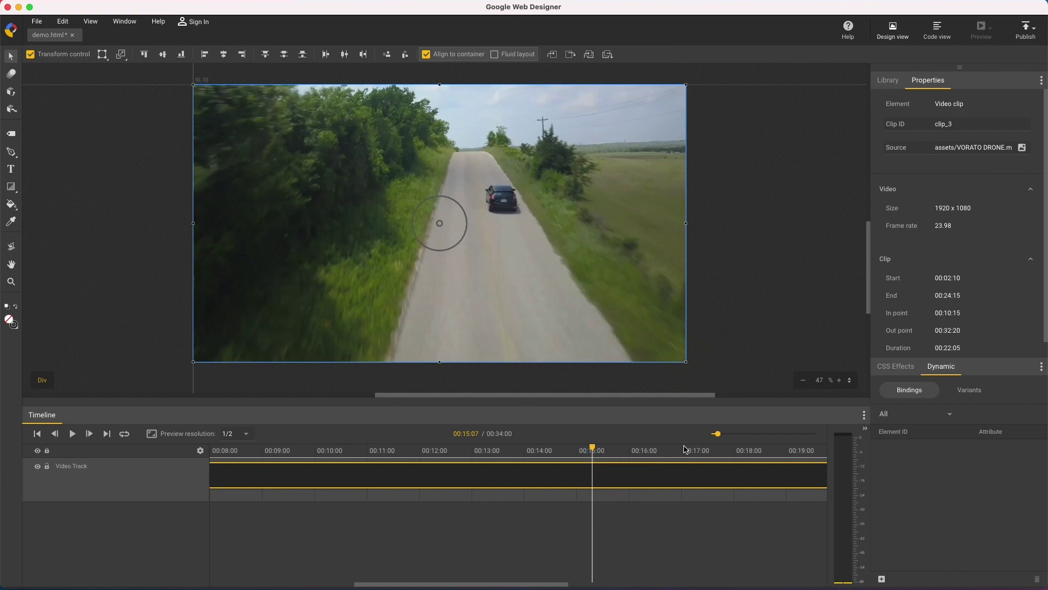
drag(718, 433, 713, 433)
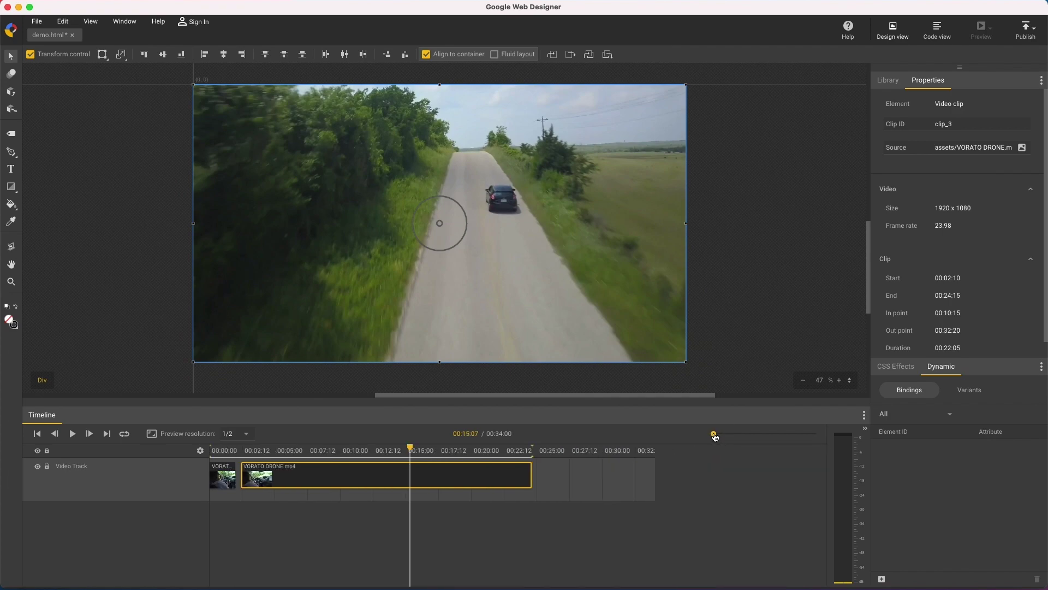
drag(244, 475, 410, 481)
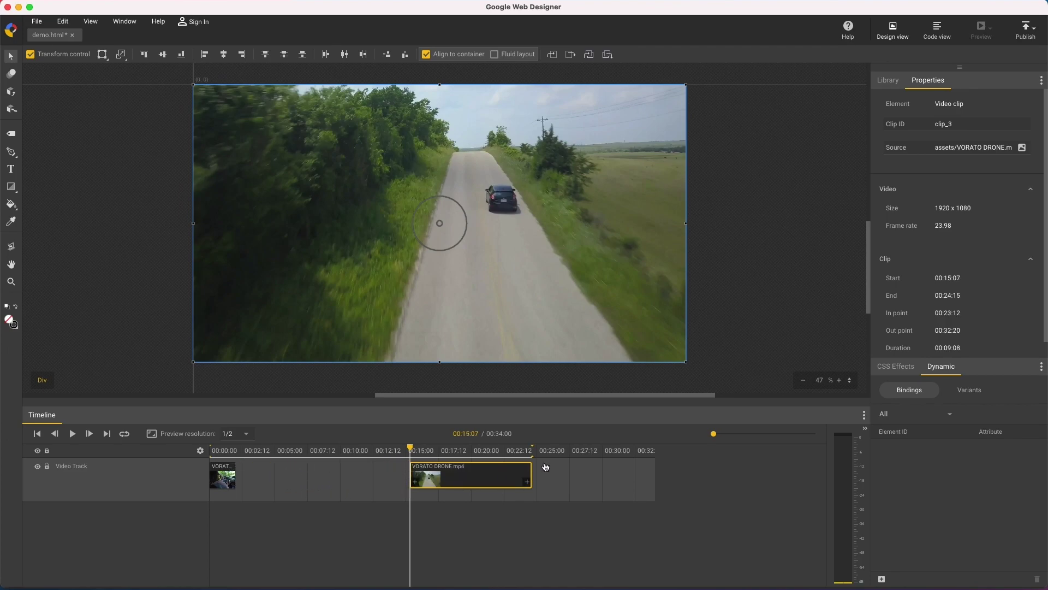
drag(713, 433, 719, 435)
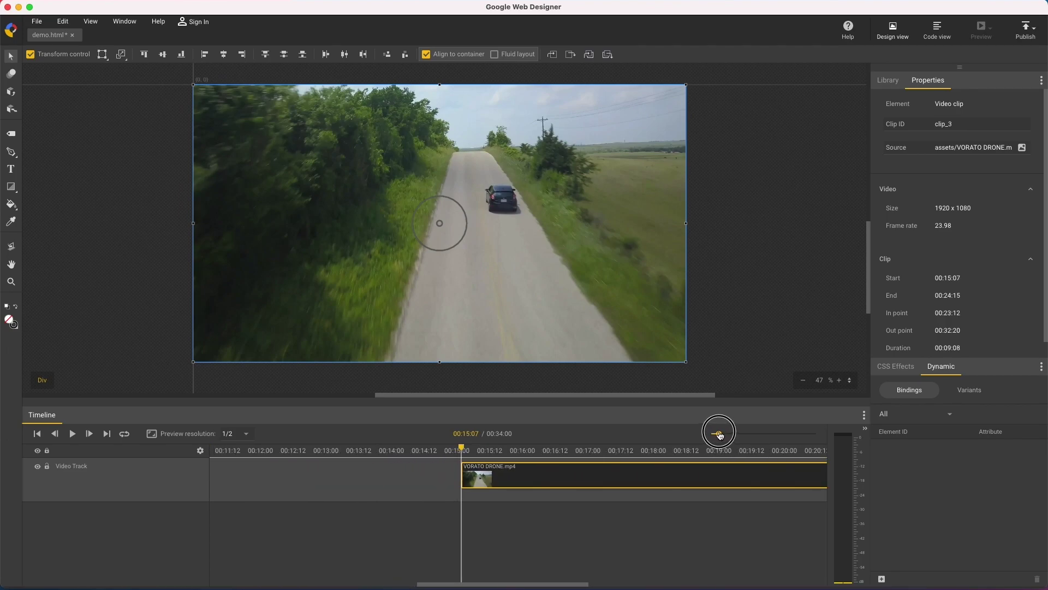
mouse_move(461, 449)
mouse_down()
mouse_move(713, 440)
mouse_move(761, 424)
mouse_move(767, 434)
mouse_up()
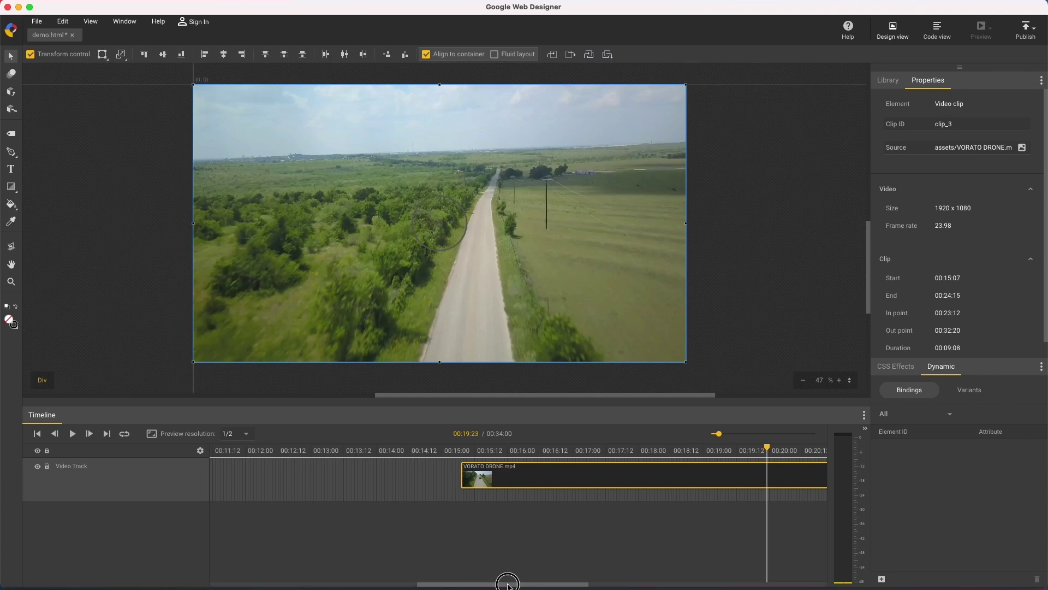
drag(509, 585, 564, 584)
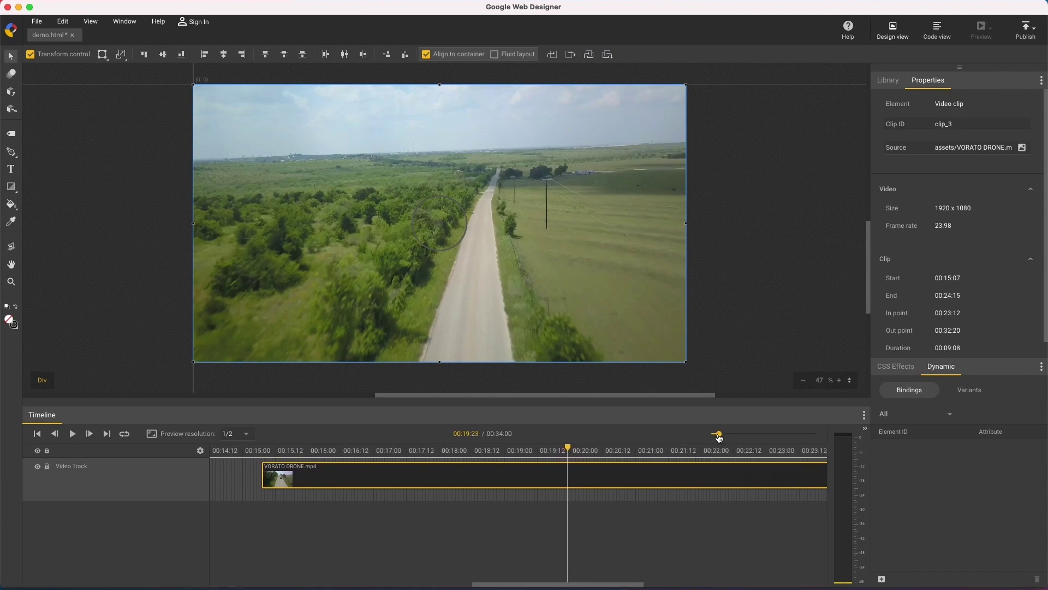
drag(719, 435, 714, 434)
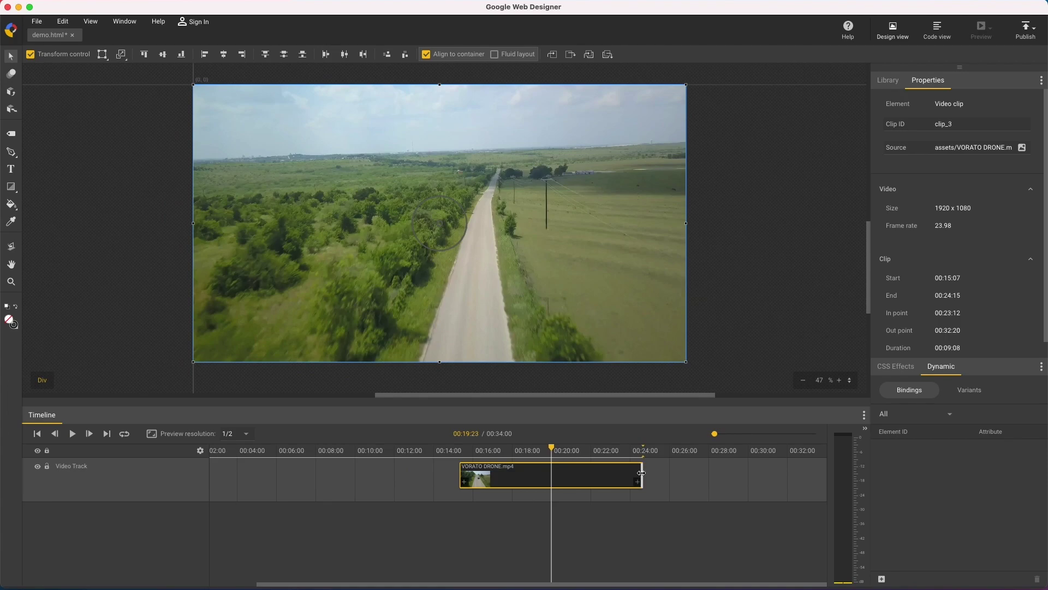
drag(641, 473, 551, 476)
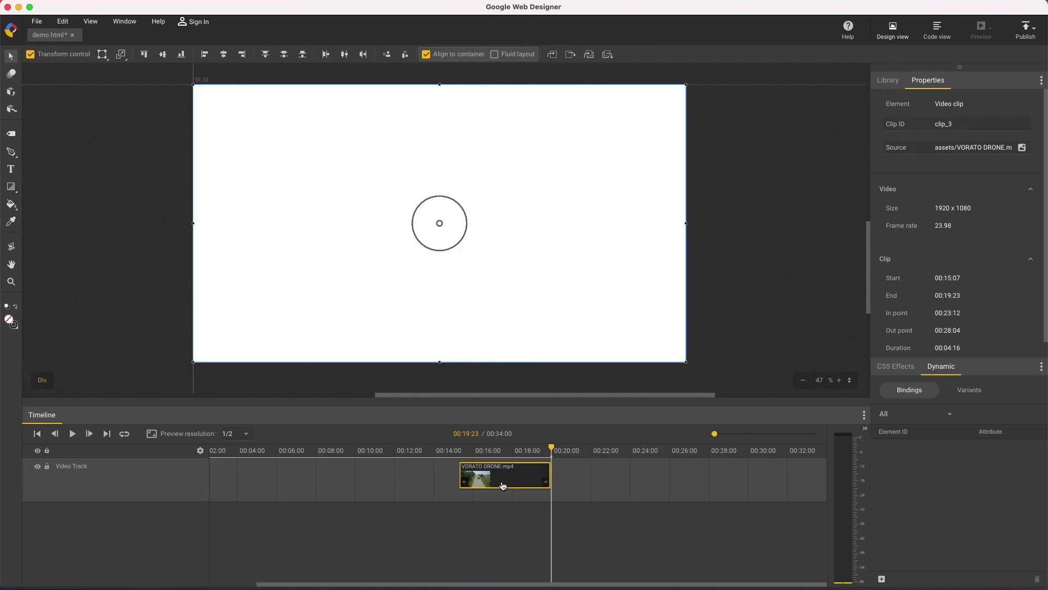
Step: Reorder the clips so the road shot plays first and the interior shot after
drag(502, 485, 288, 484)
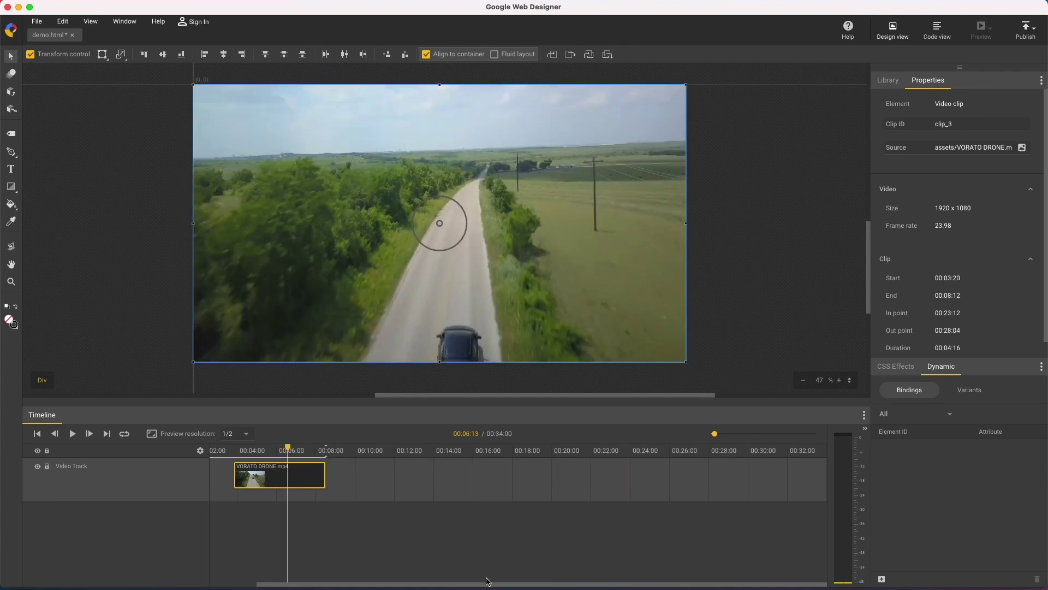
drag(486, 581, 440, 581)
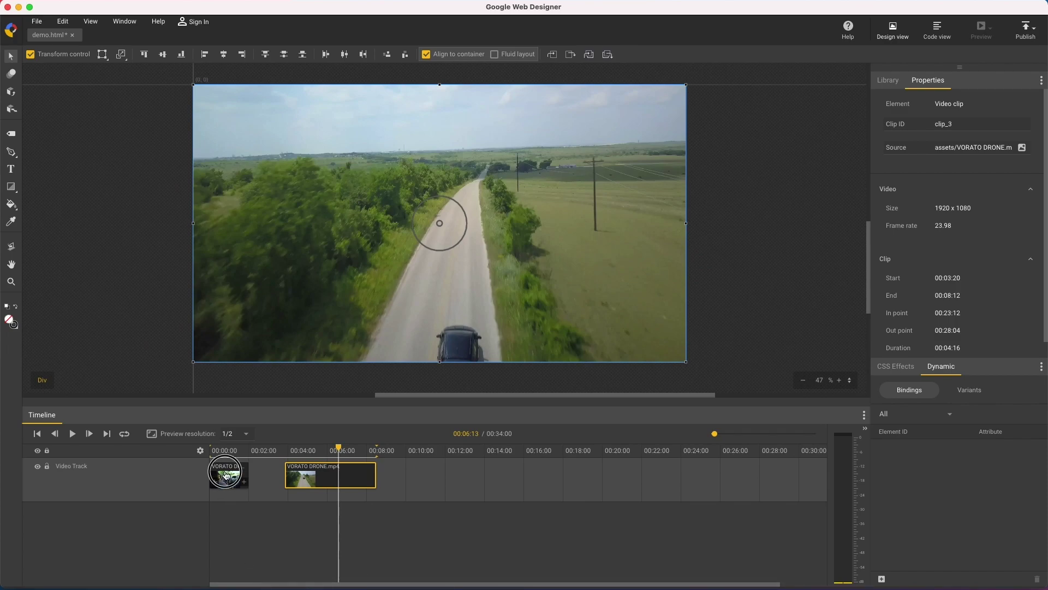
drag(226, 473, 418, 475)
drag(328, 475, 253, 475)
drag(408, 474, 308, 473)
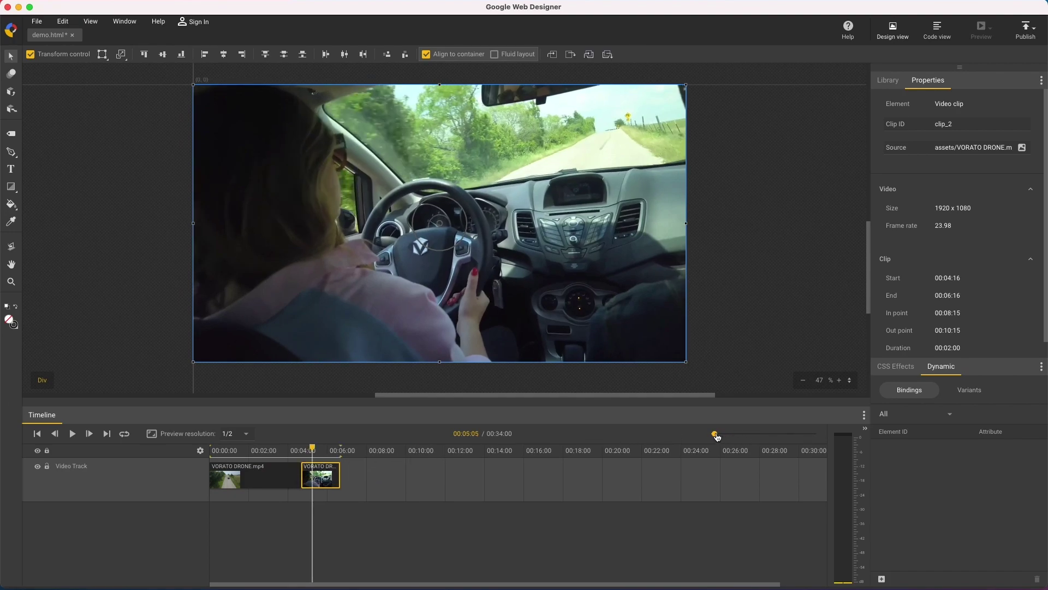
Step: Trim the second clip's end to the playhead at 00:06:00
drag(715, 436, 725, 434)
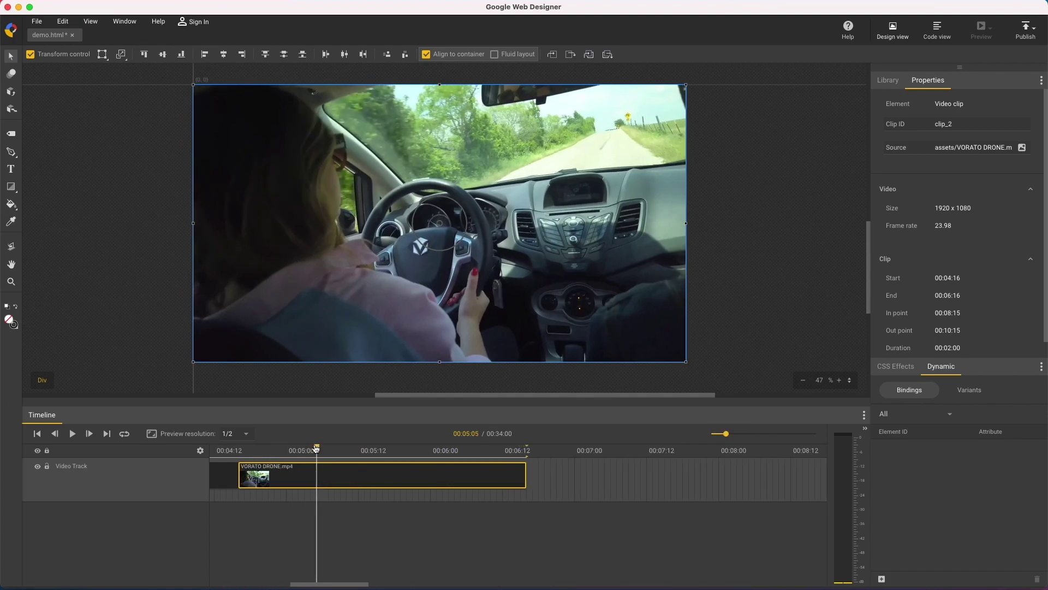
drag(317, 448, 436, 439)
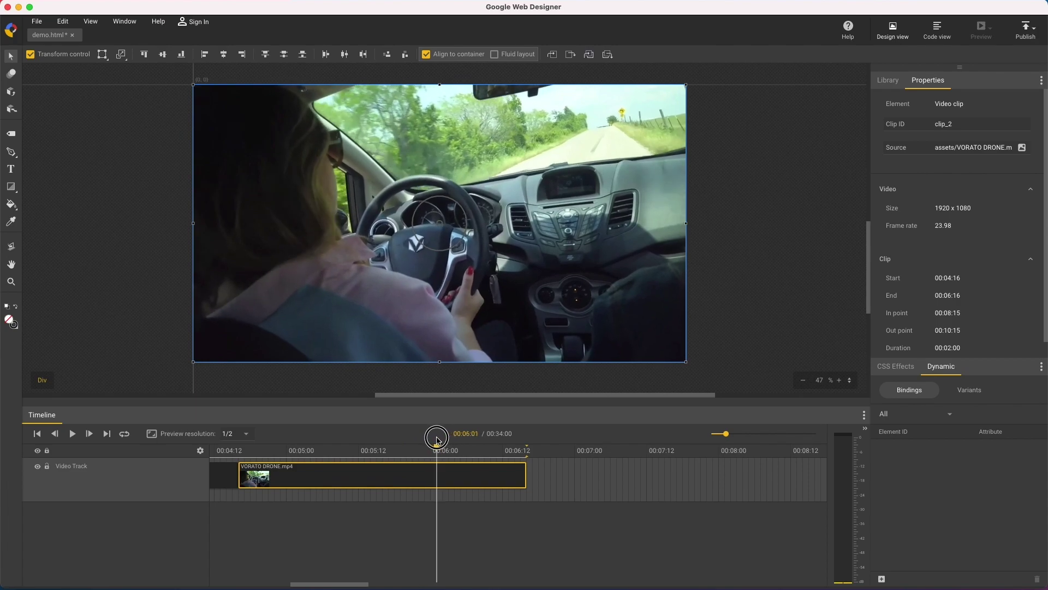
drag(436, 438, 431, 438)
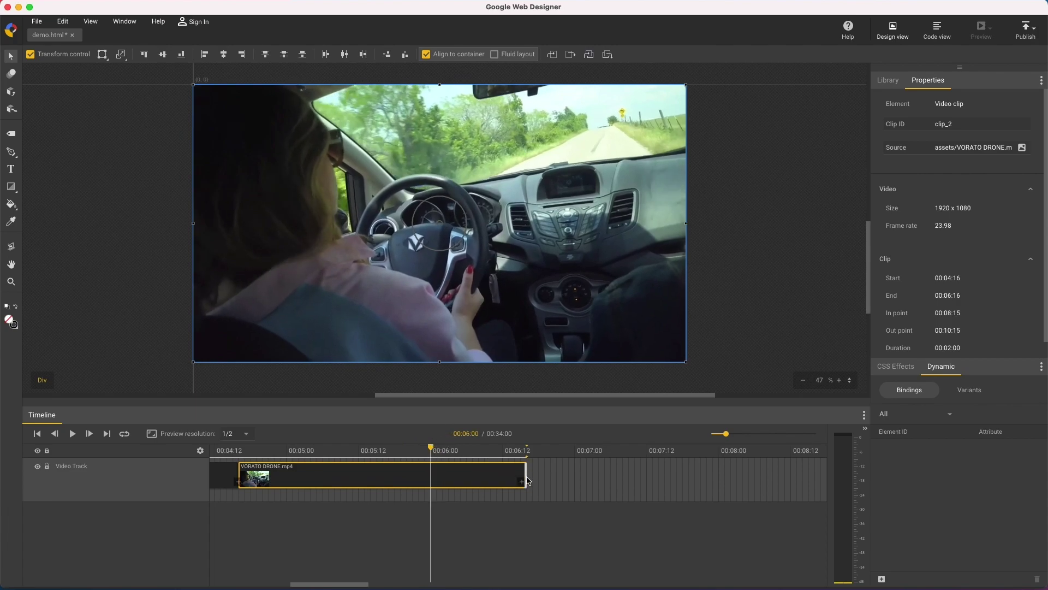
drag(527, 481, 431, 480)
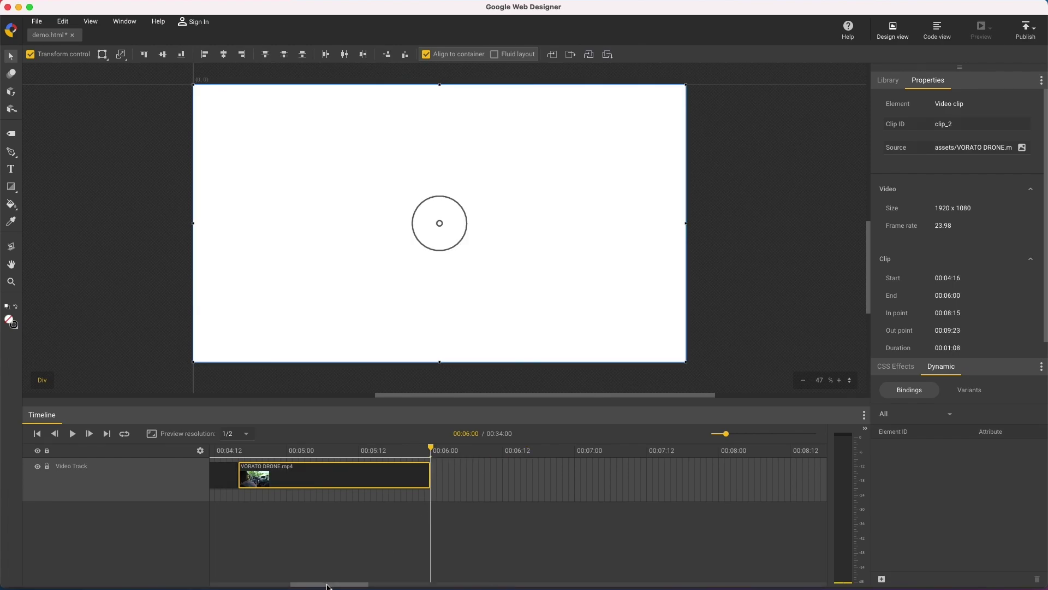
drag(329, 585, 276, 584)
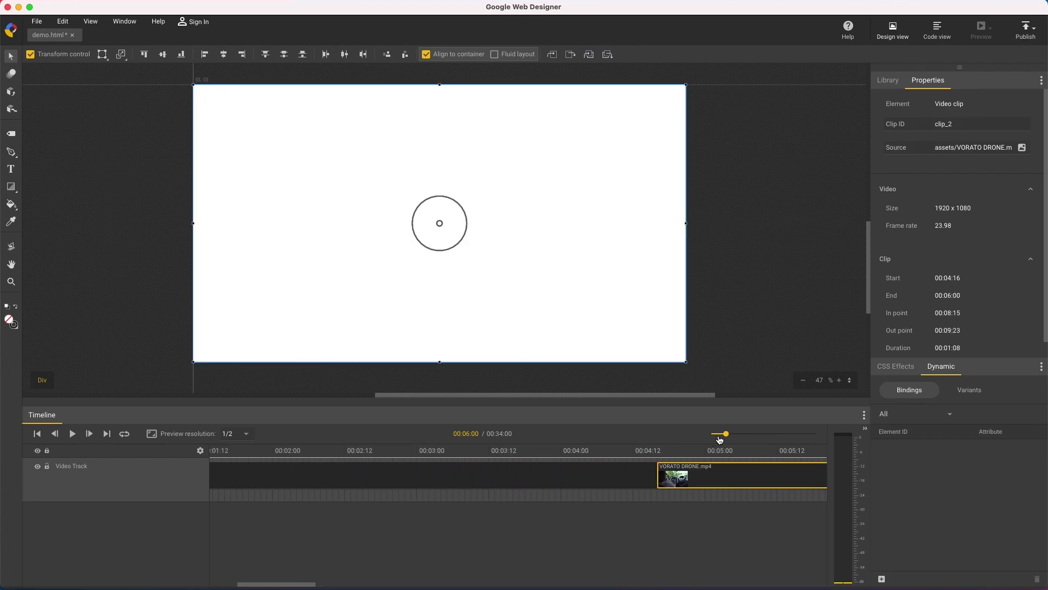
drag(720, 440, 479, 450)
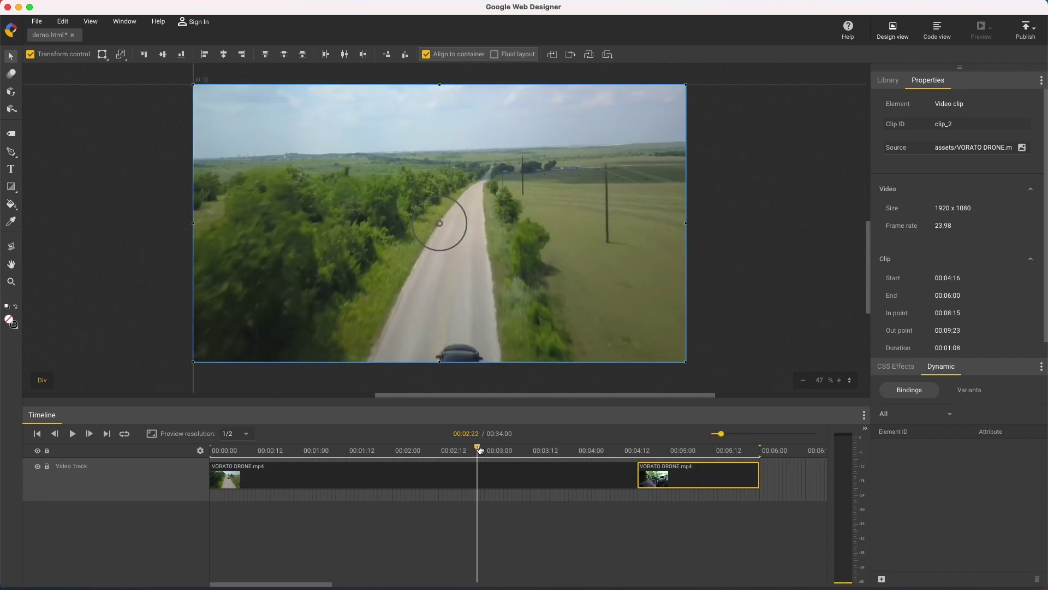
Step: Add a Fade transition into the second clip and preview the crossfade near 00:04:16
click(640, 486)
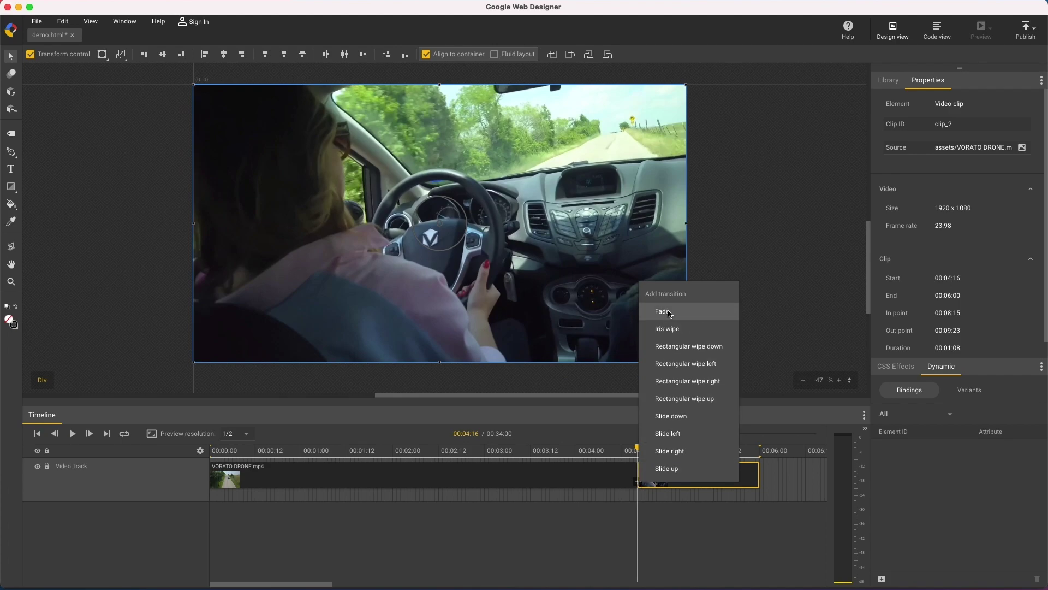
click(669, 314)
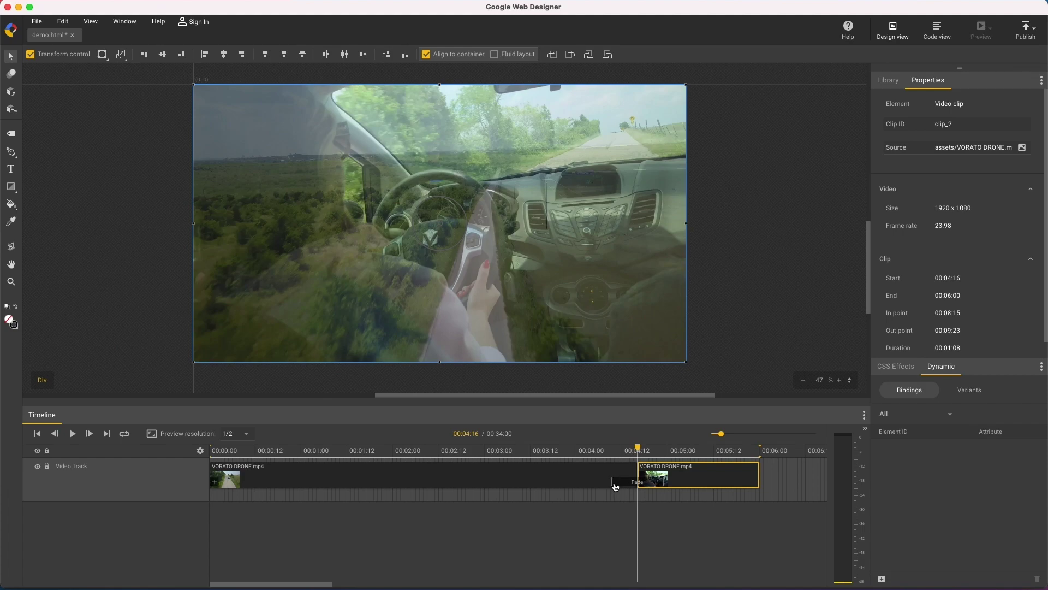
drag(612, 482, 620, 481)
drag(620, 482, 638, 440)
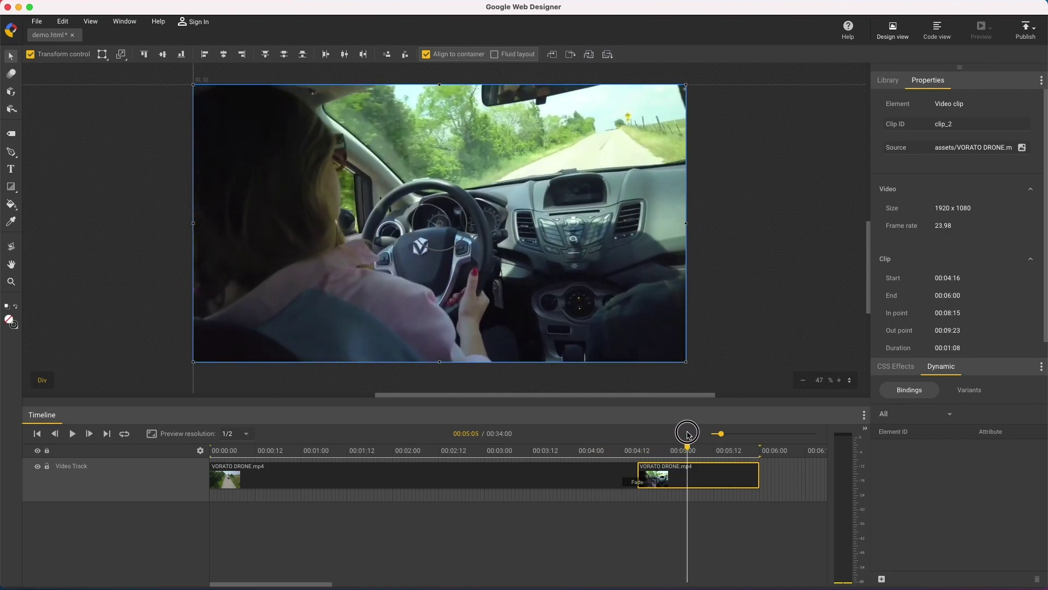
drag(637, 440, 687, 435)
Step: Add song.mp3 from the Library as audio and move its track below the video track
click(891, 86)
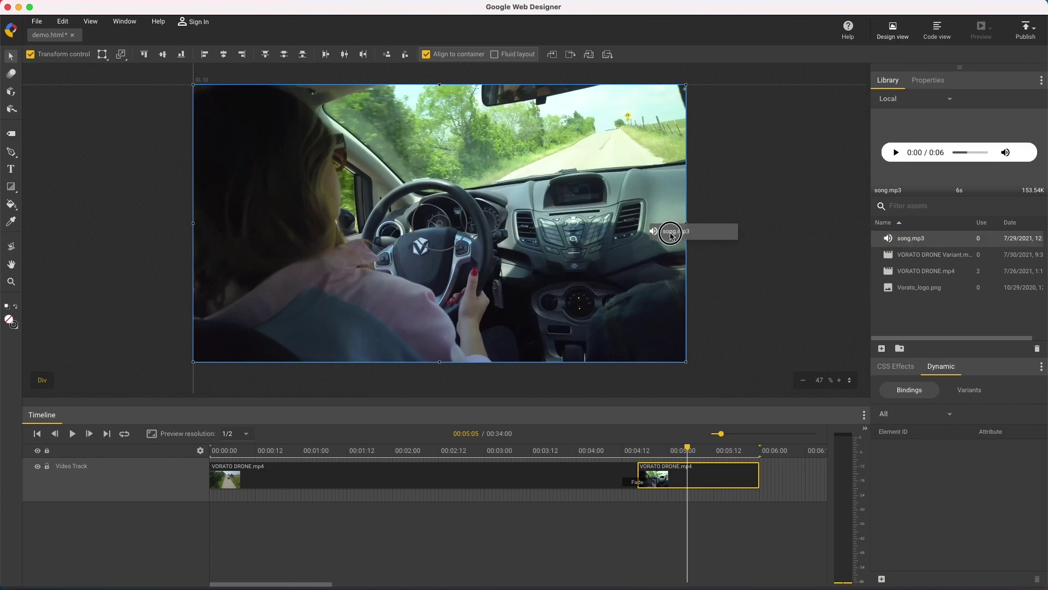
drag(906, 239, 670, 236)
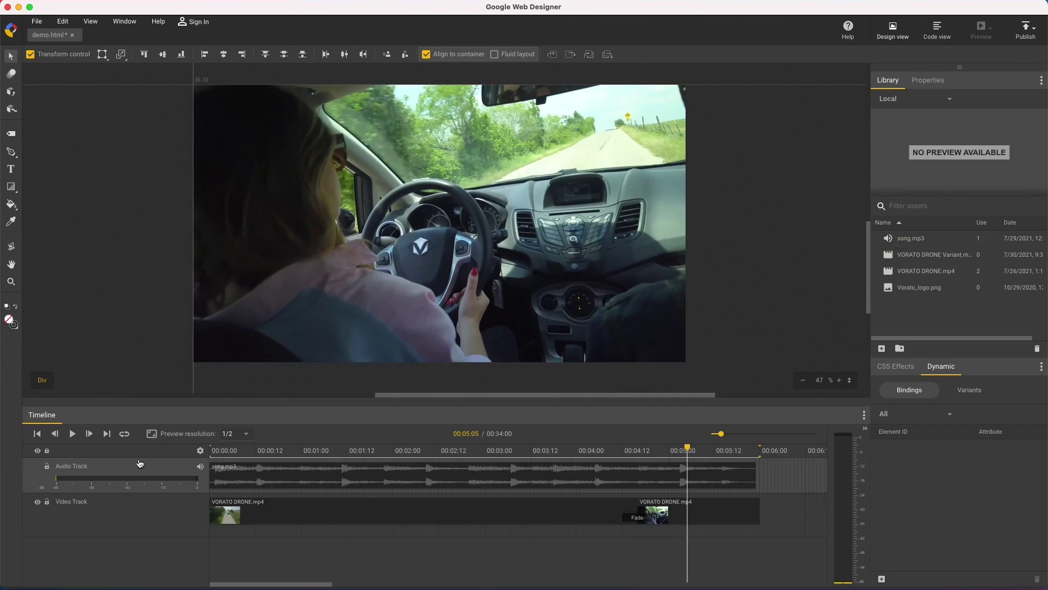
drag(140, 463, 129, 539)
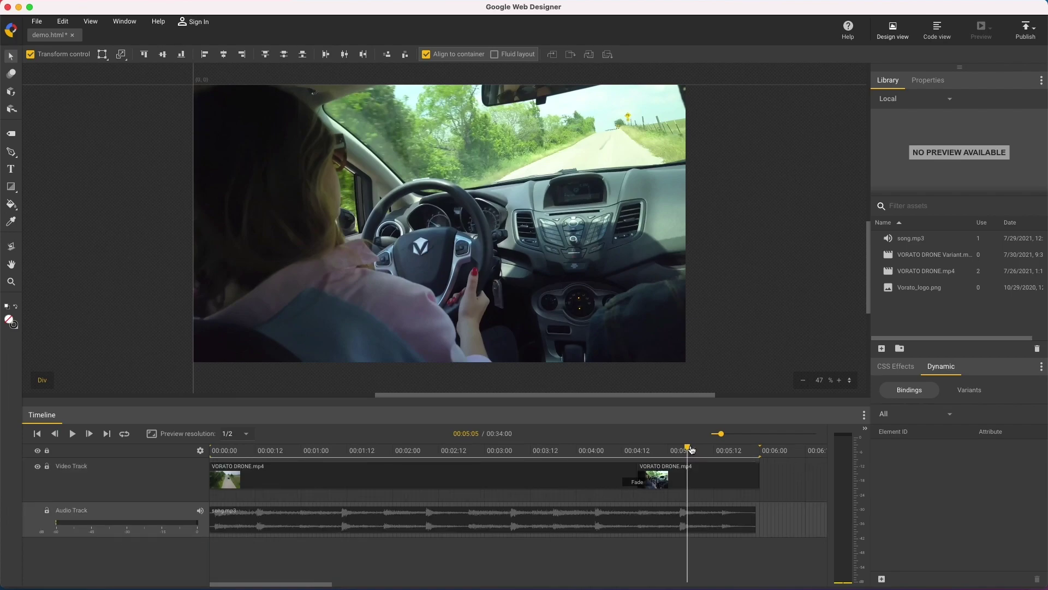
Step: Play the video from the start, then place Vorato_logo.png over the footage
drag(687, 450, 106, 442)
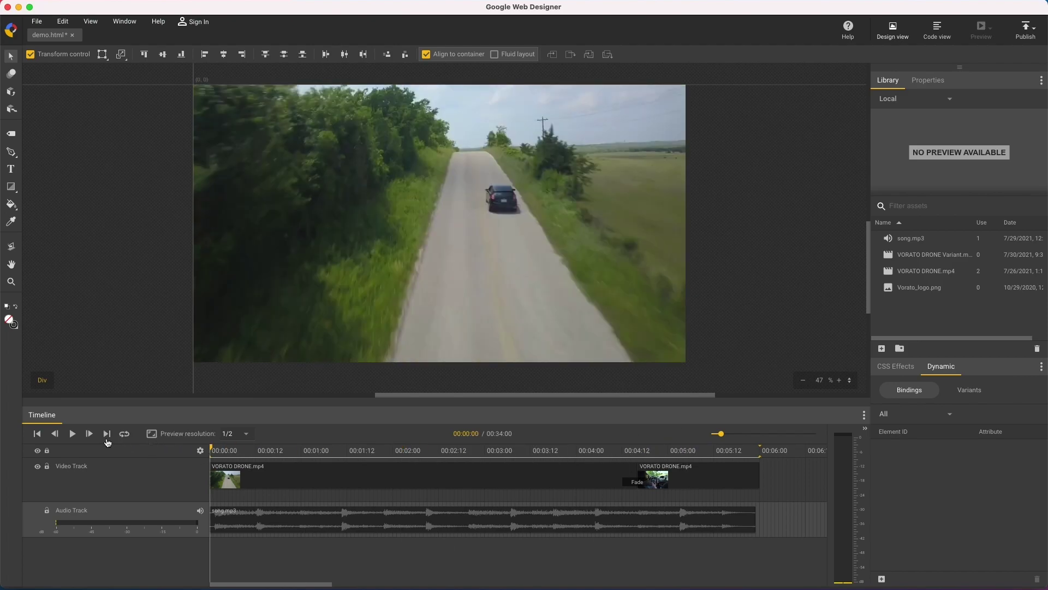
click(71, 435)
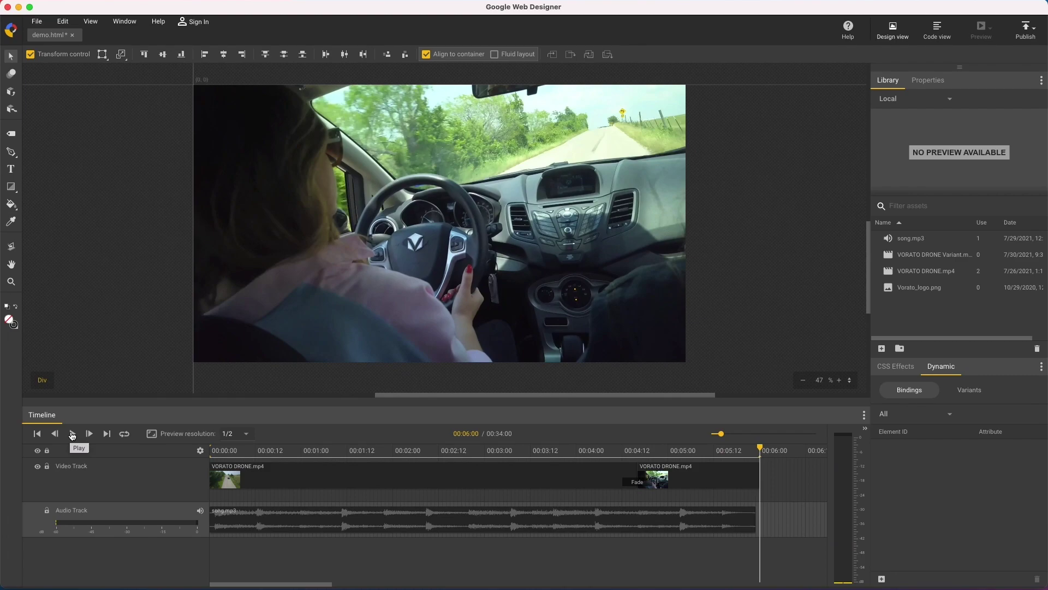
mouse_move(941, 292)
mouse_down()
mouse_move(698, 283)
mouse_move(547, 313)
mouse_up()
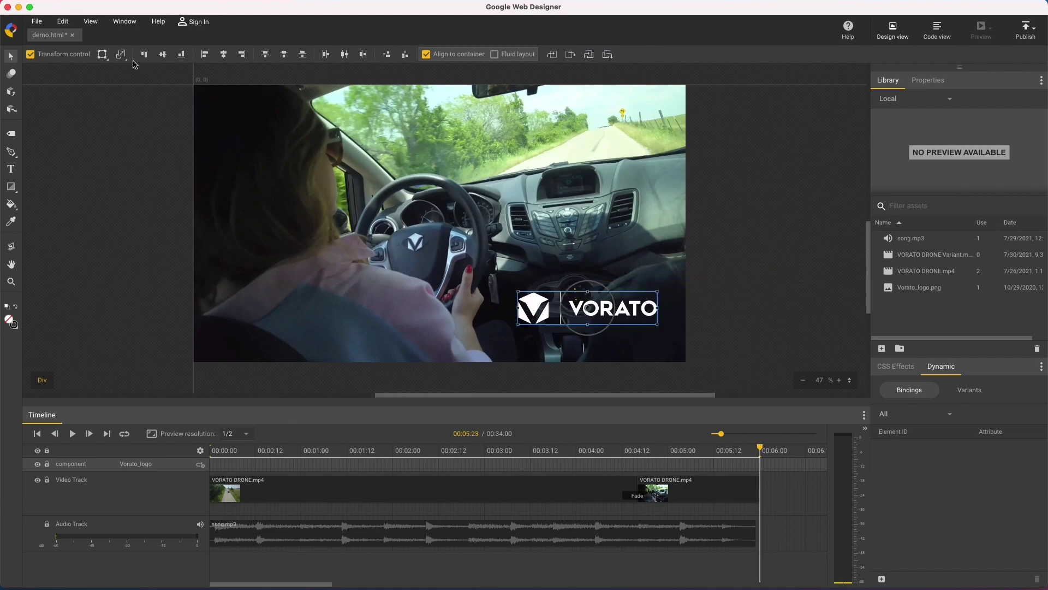
Step: Turn off Transform control and add logo keyframes at 00:05:02 and 00:05:11
click(71, 55)
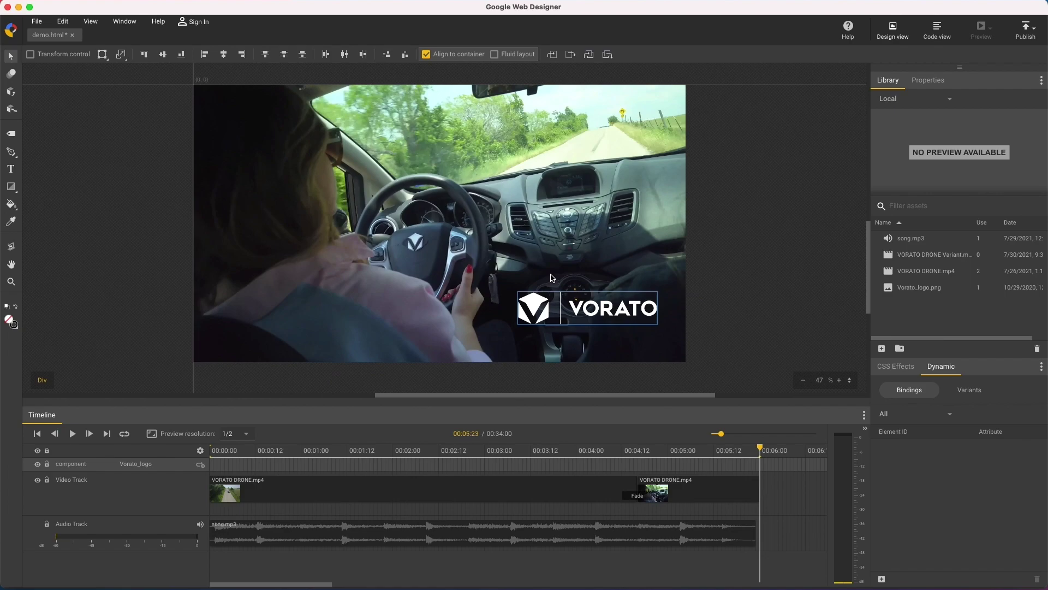
click(677, 466)
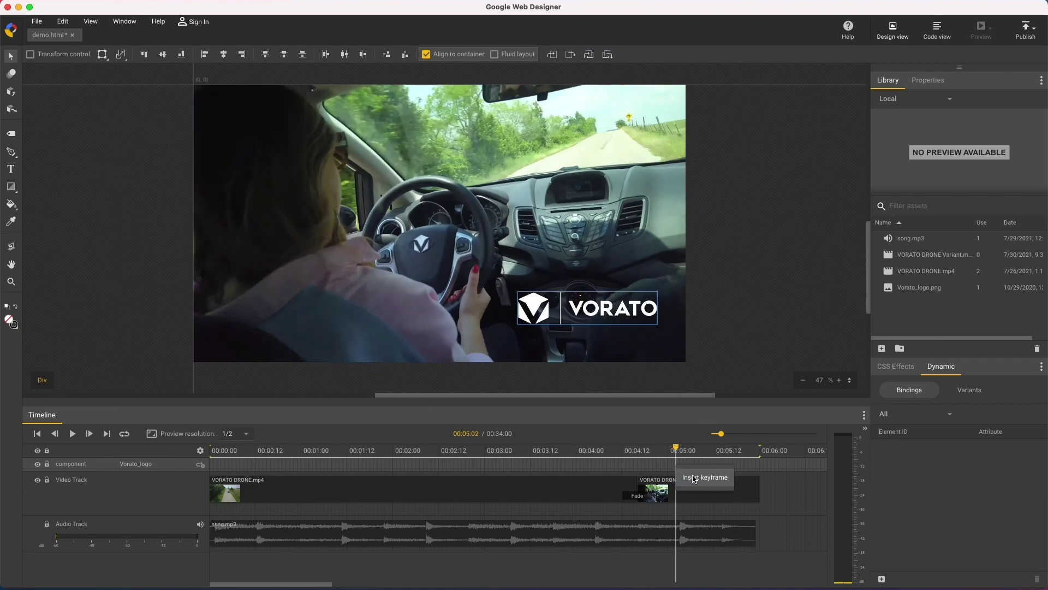
click(694, 478)
click(696, 465)
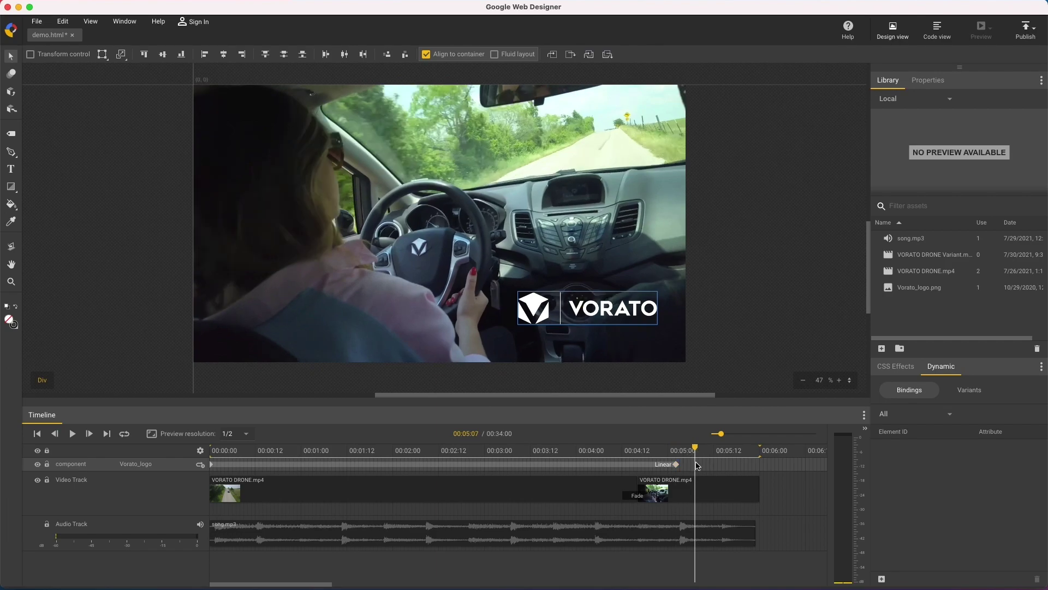
click(711, 466)
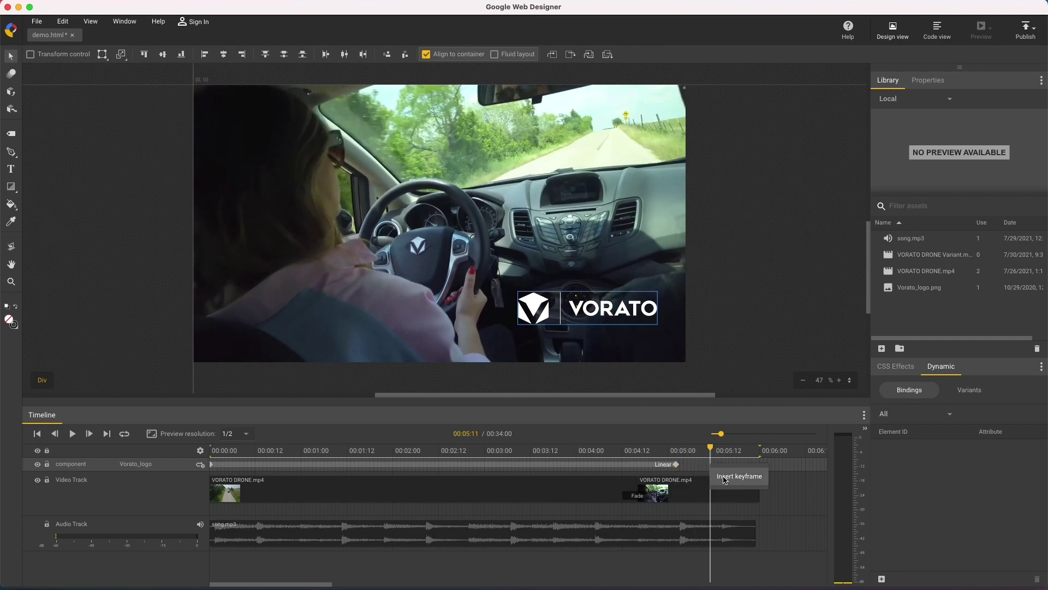
click(724, 480)
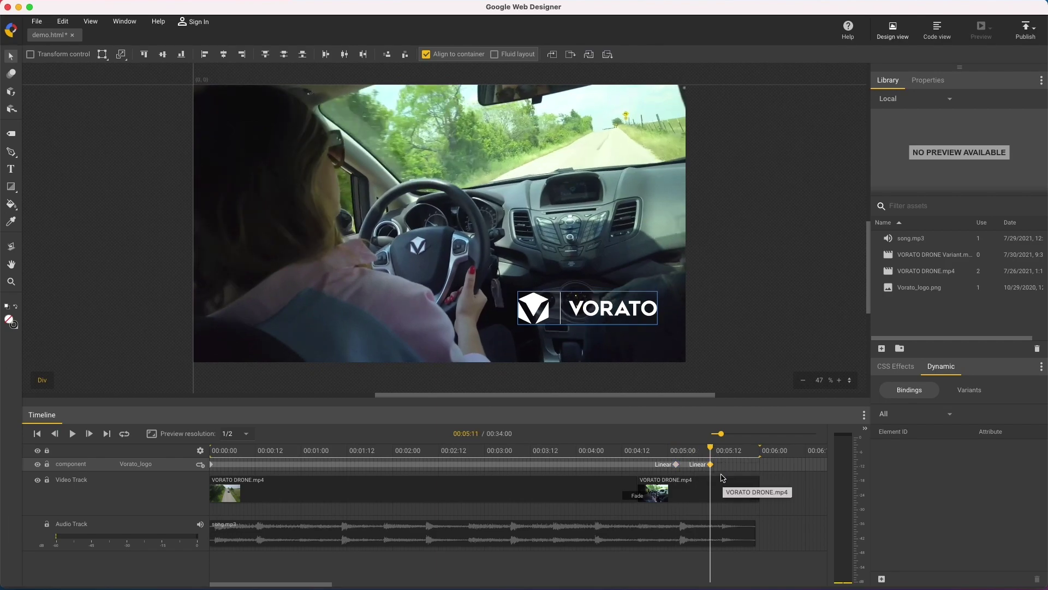
Step: Shift the logo two steps right at the 00:05:02 keyframe
click(212, 465)
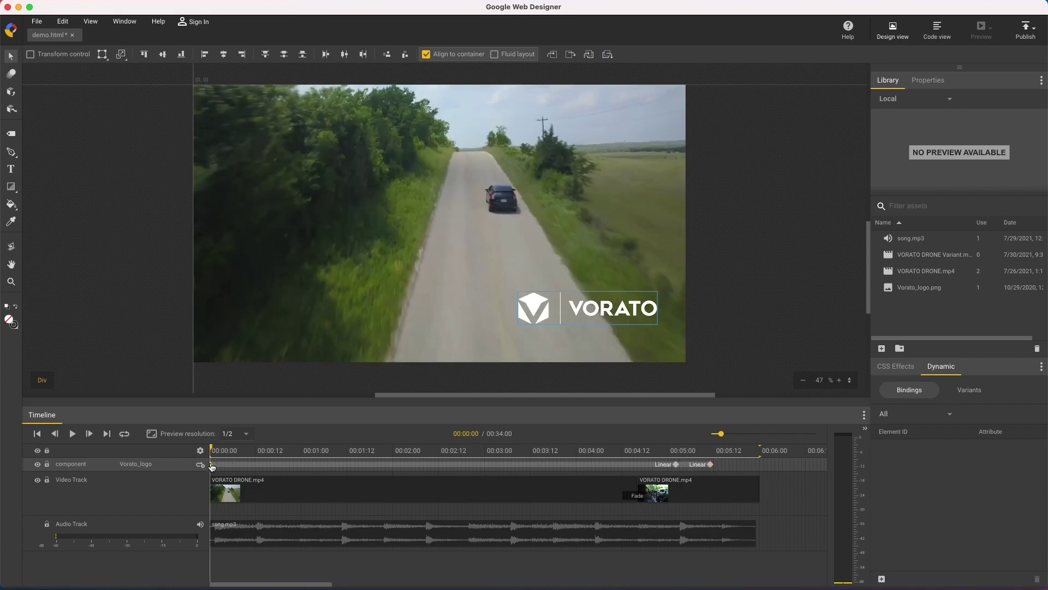
click(676, 464)
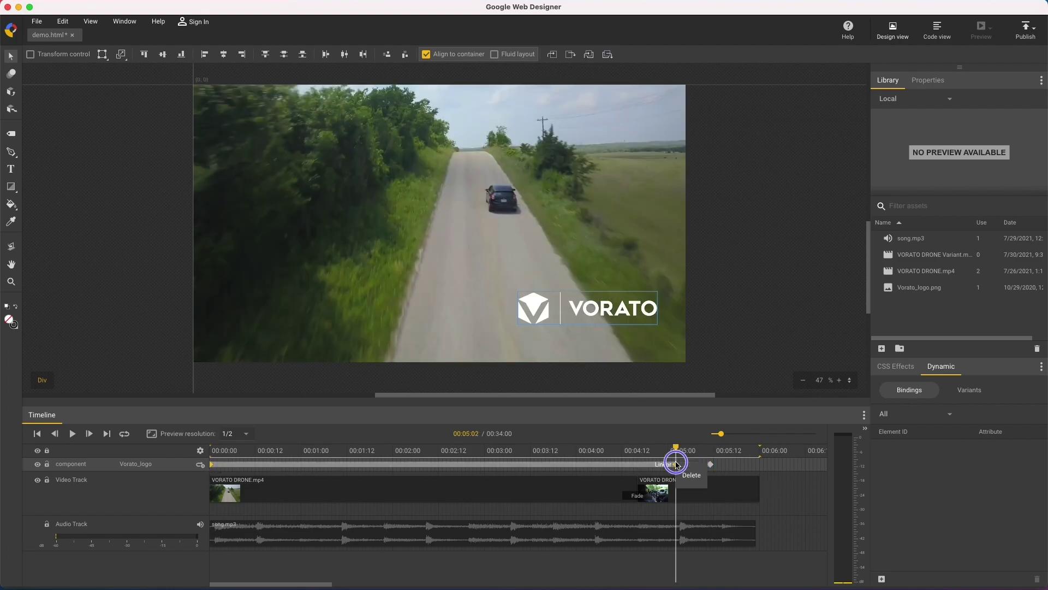
key(Right)
key(Right)
key(Right)
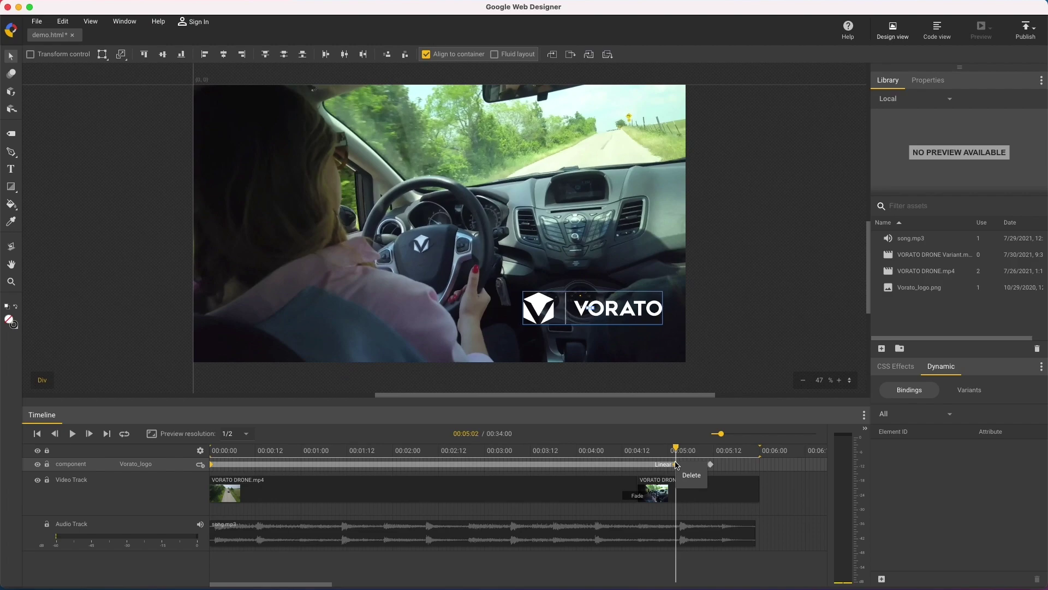
key(Right)
key(Right)
key(Right)
key(Right)
key(Right)
key(Right)
key(Right)
key(Right)
key(Right)
key(Right)
key(Right)
key(Right)
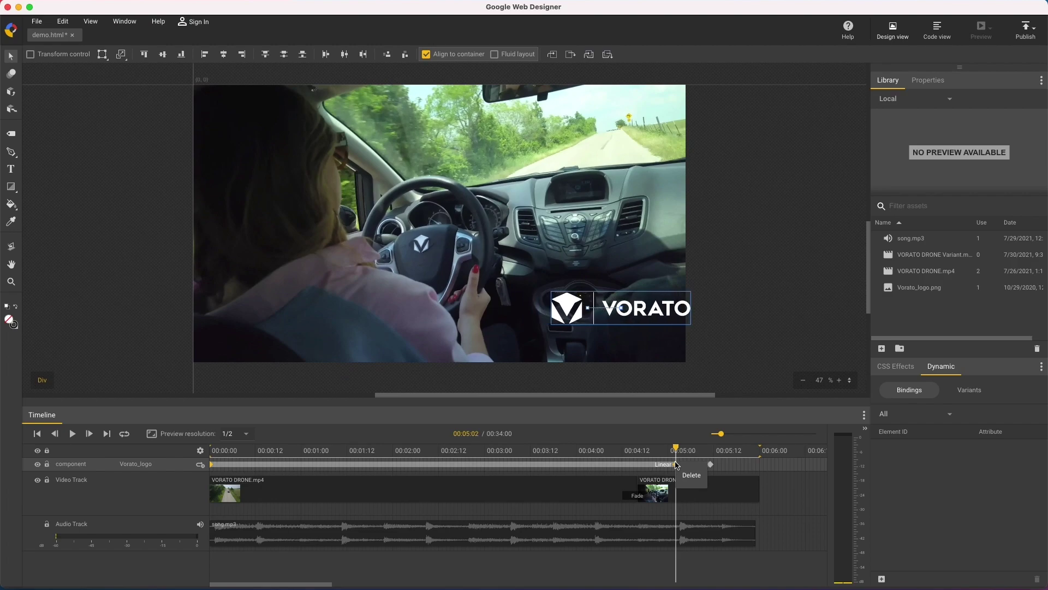
Step: Set the VORATO logo's opacity to 0 at 00:05:02, then scrub to check the fade-in
click(927, 80)
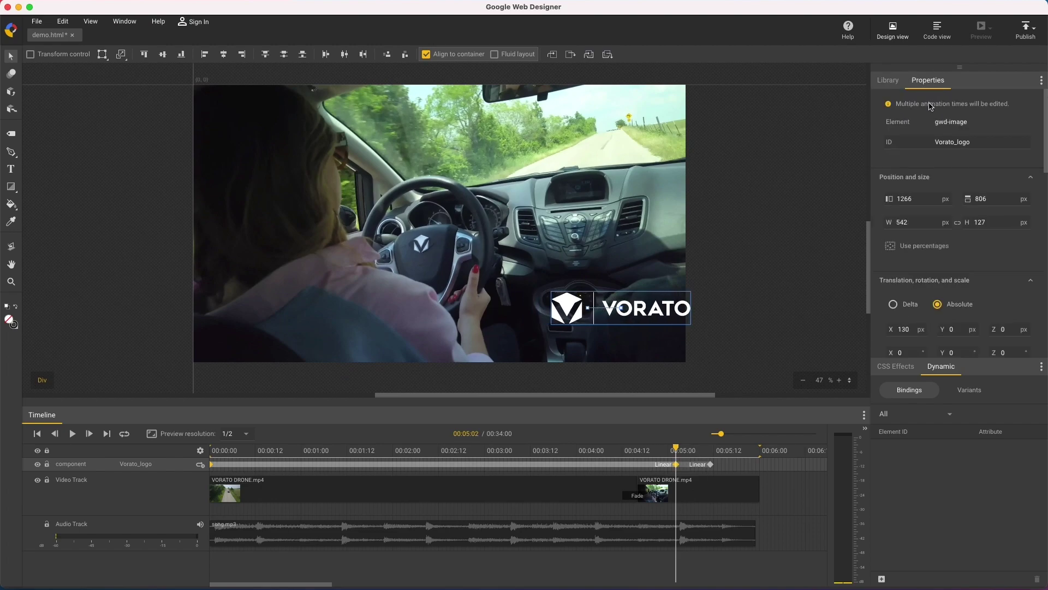
scroll(998, 273, down, 2)
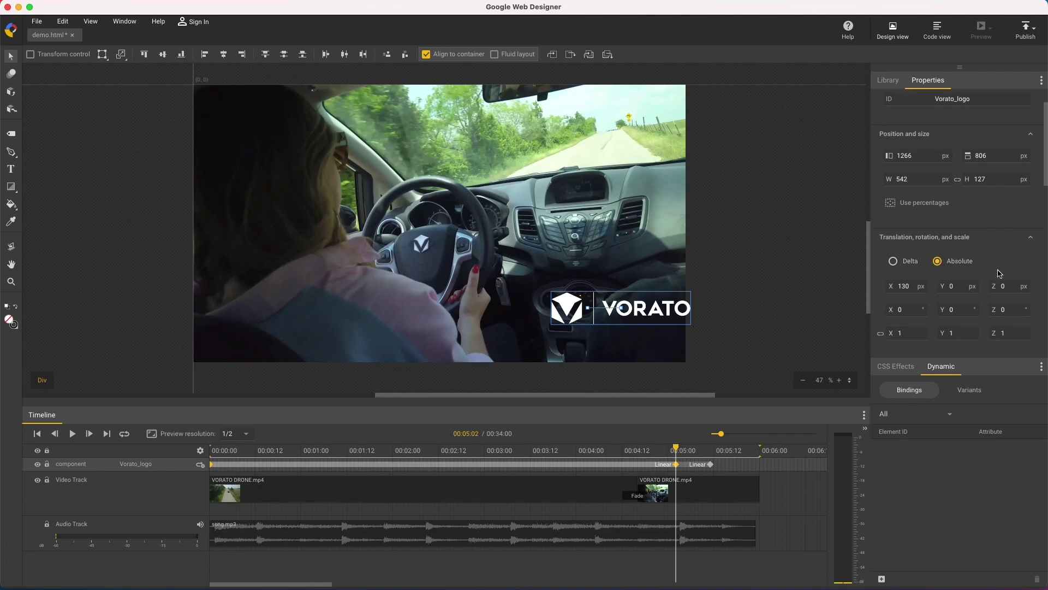
scroll(997, 274, down, 2)
scroll(995, 276, down, 2)
scroll(993, 277, down, 2)
scroll(983, 281, down, 2)
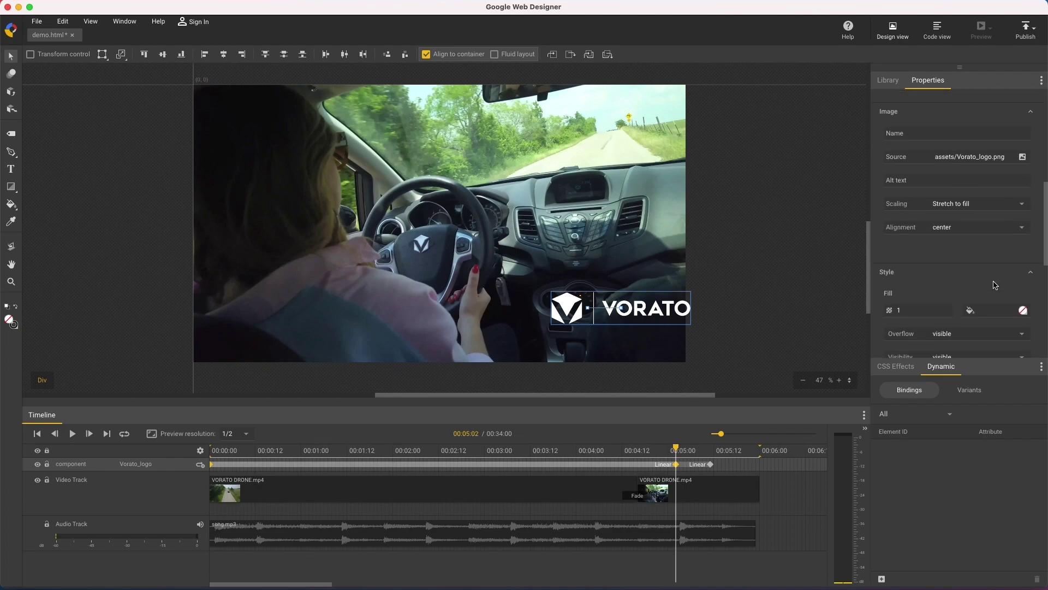
scroll(950, 290, down, 1)
text(0)
key(Return)
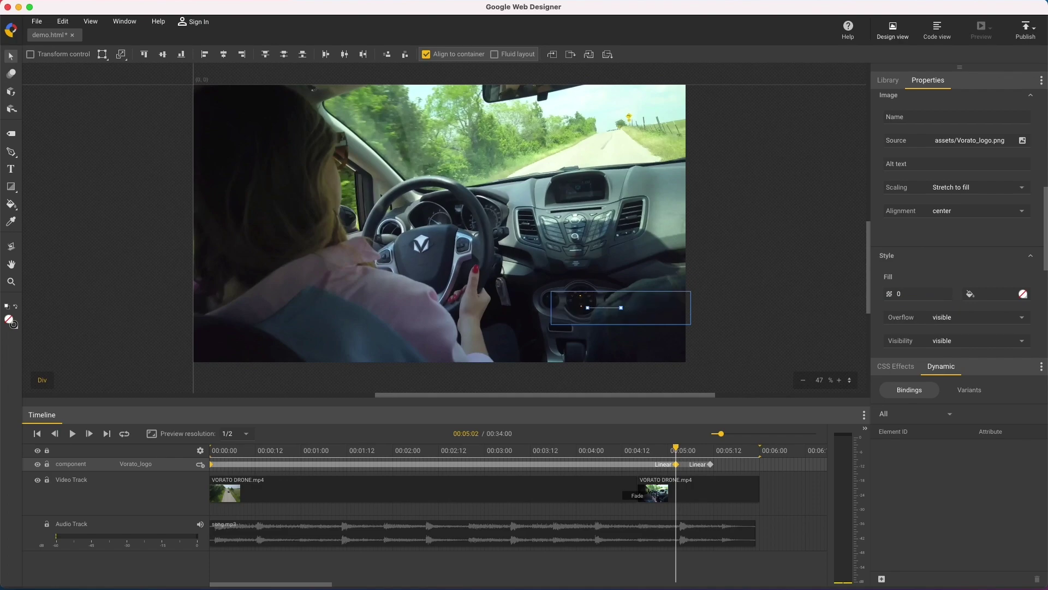
mouse_move(668, 451)
mouse_down()
mouse_move(562, 451)
mouse_move(728, 453)
mouse_up()
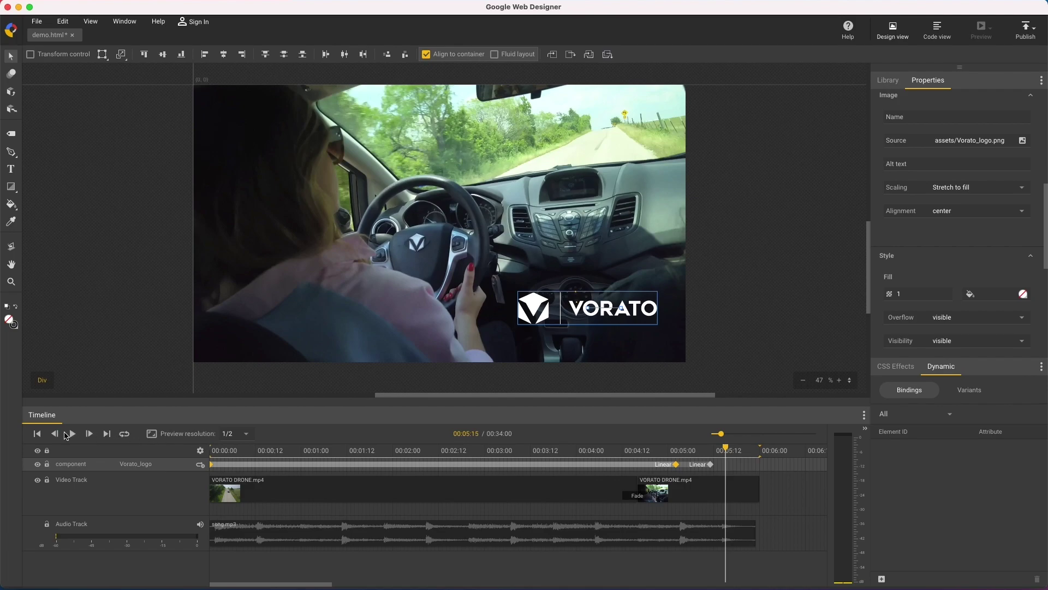
click(37, 435)
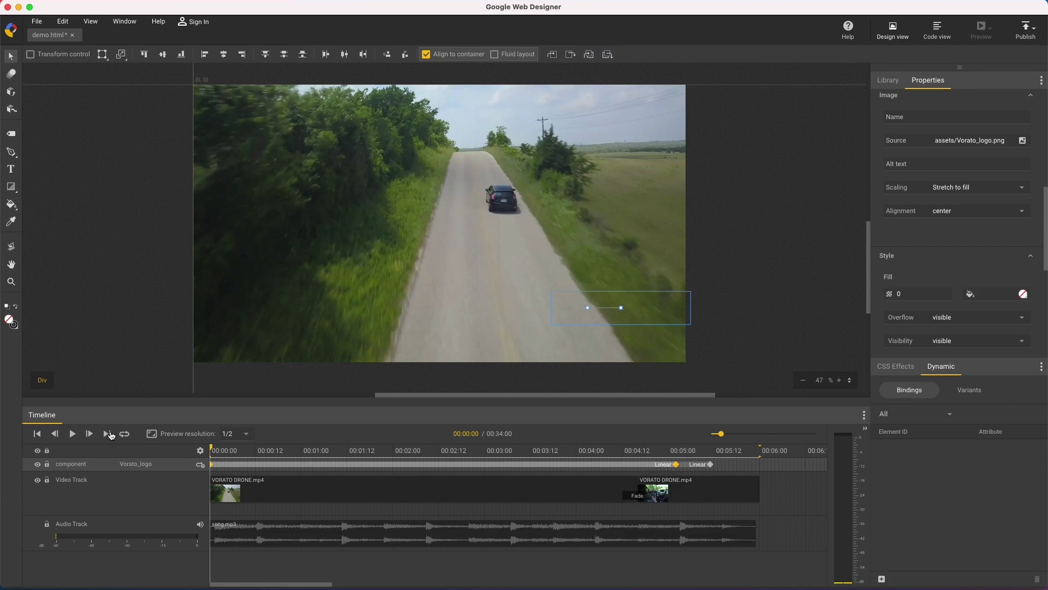
click(72, 435)
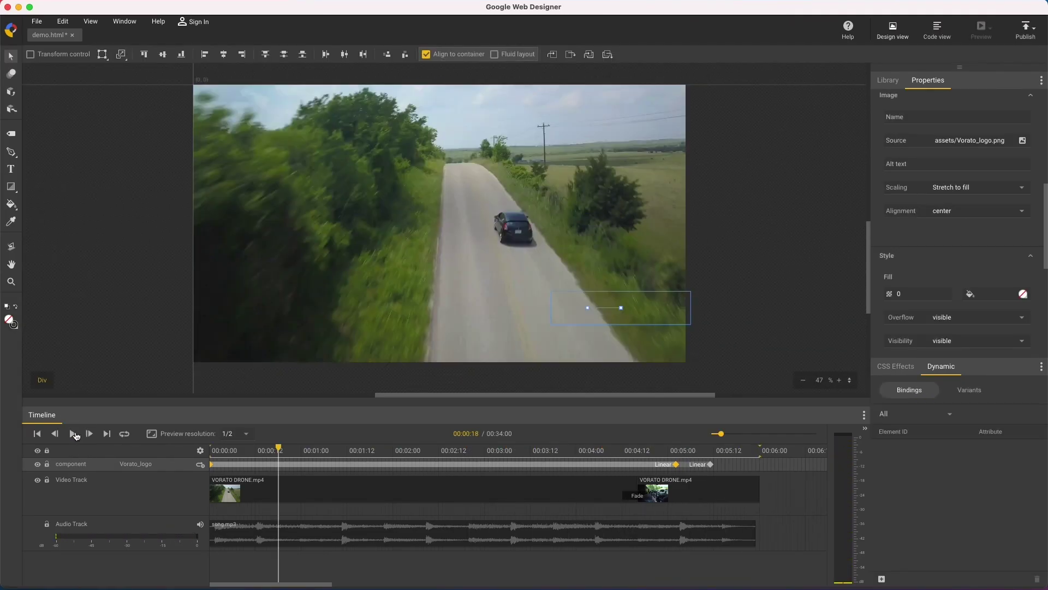
Step: Export the composition locally as demo.mp4 at 23.98 fps and 1920 x 1080
click(1039, 33)
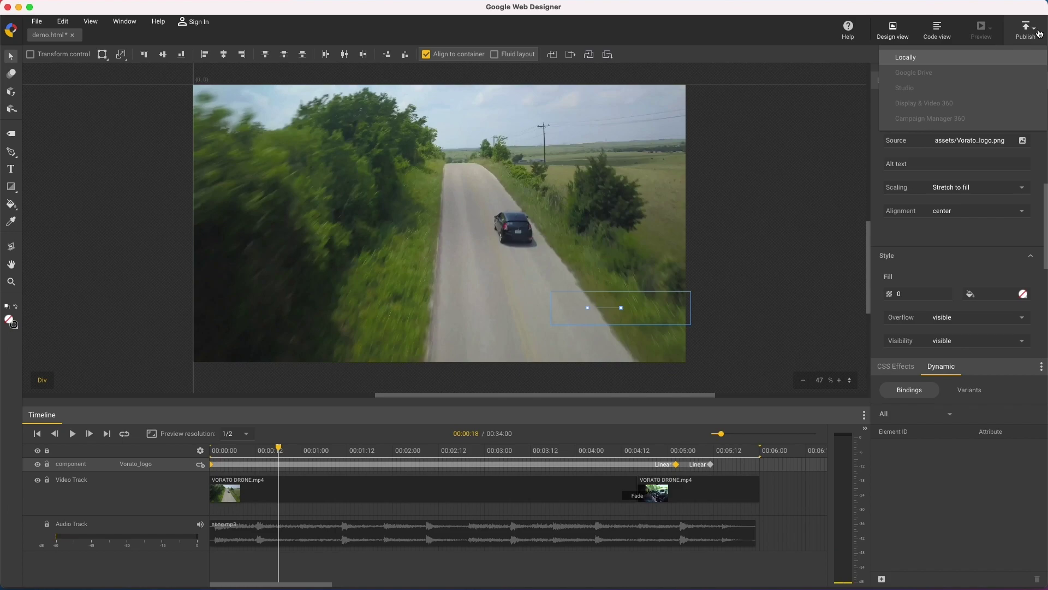
click(991, 58)
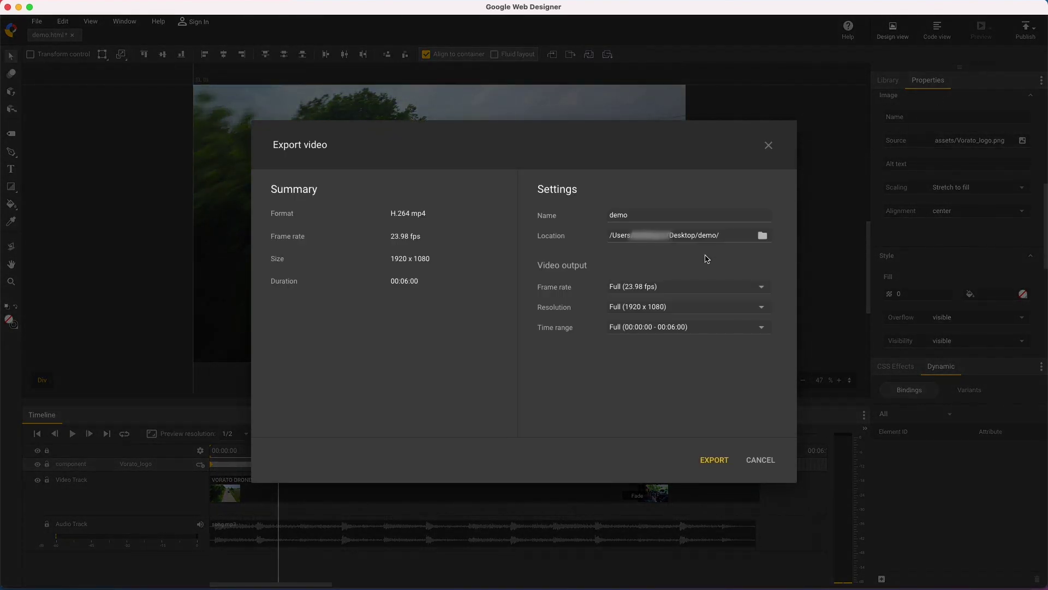
click(652, 292)
click(630, 375)
click(681, 310)
click(620, 395)
click(709, 459)
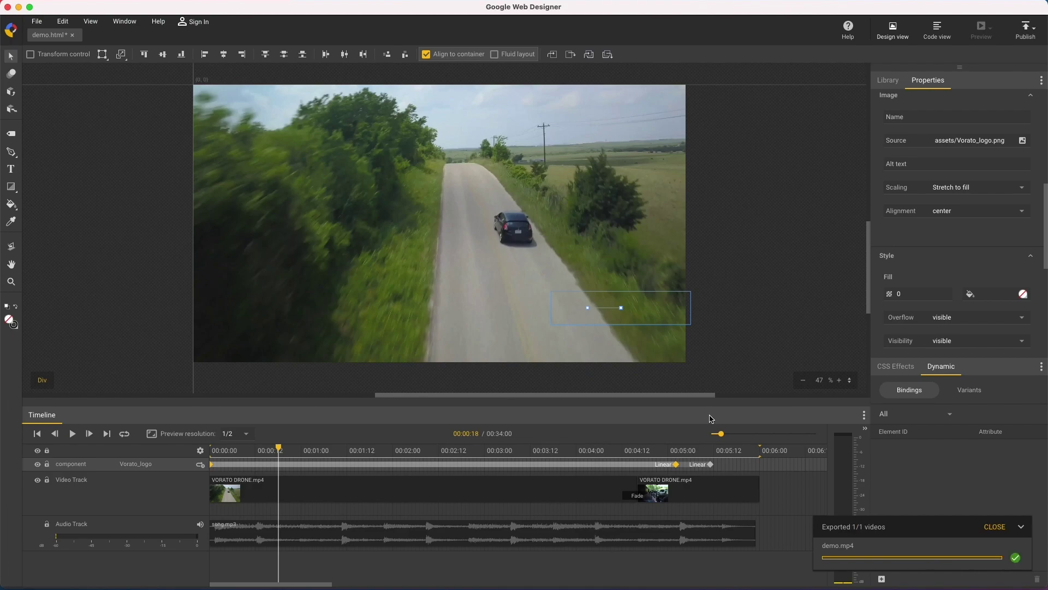
Step: Dismiss the export notice, play demo.mp4 from the demo folder, then close the player
click(997, 528)
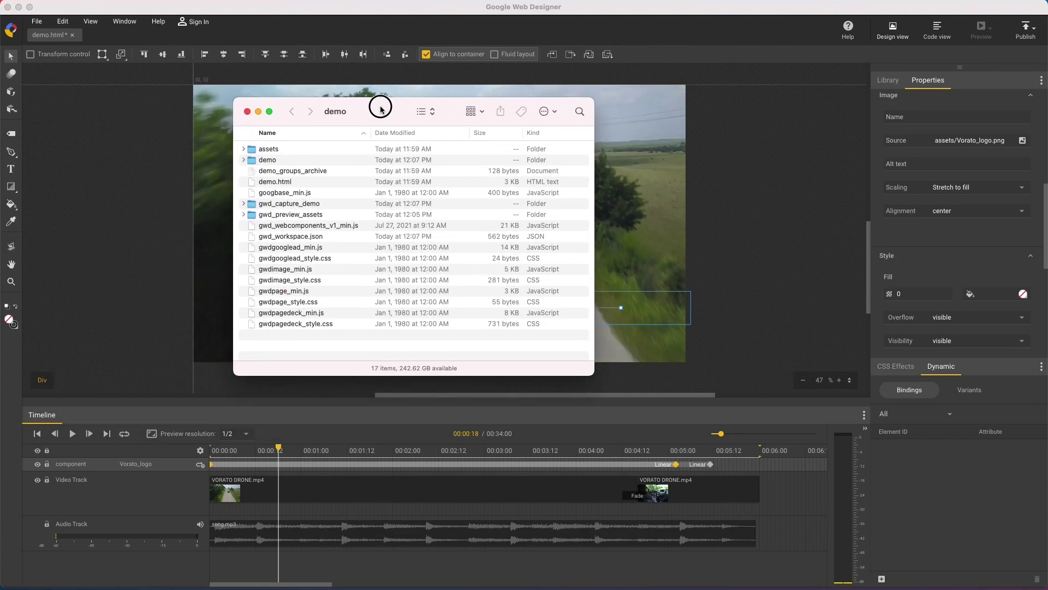
click(243, 159)
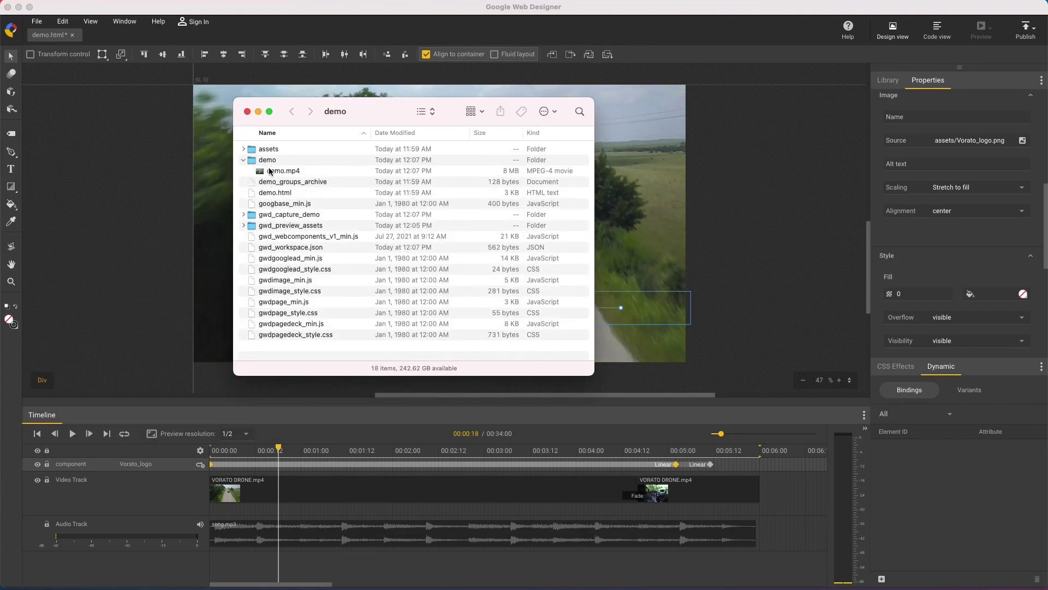
click(262, 170)
double_click(263, 171)
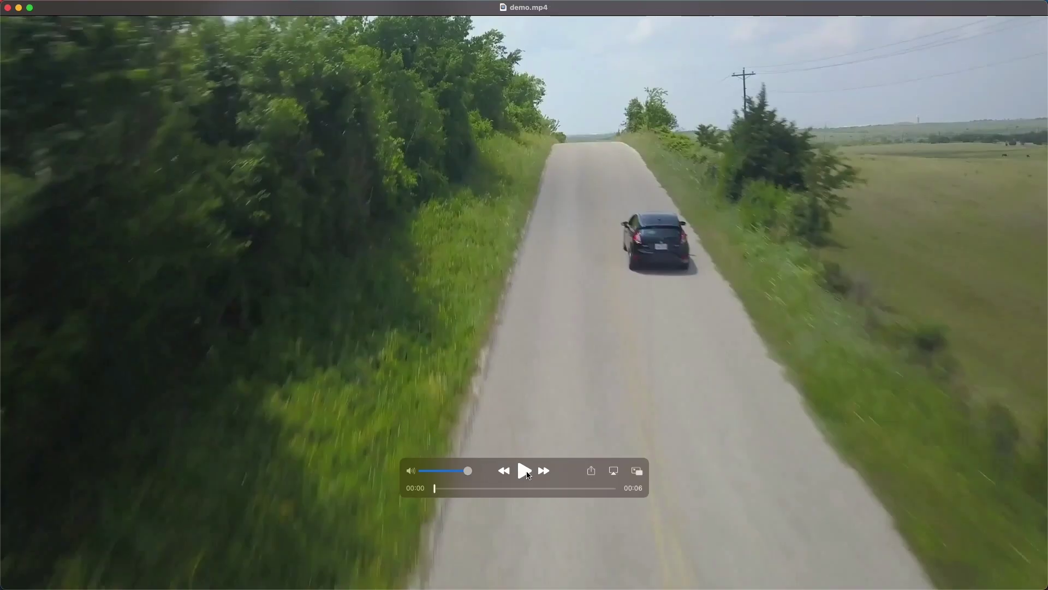
click(527, 475)
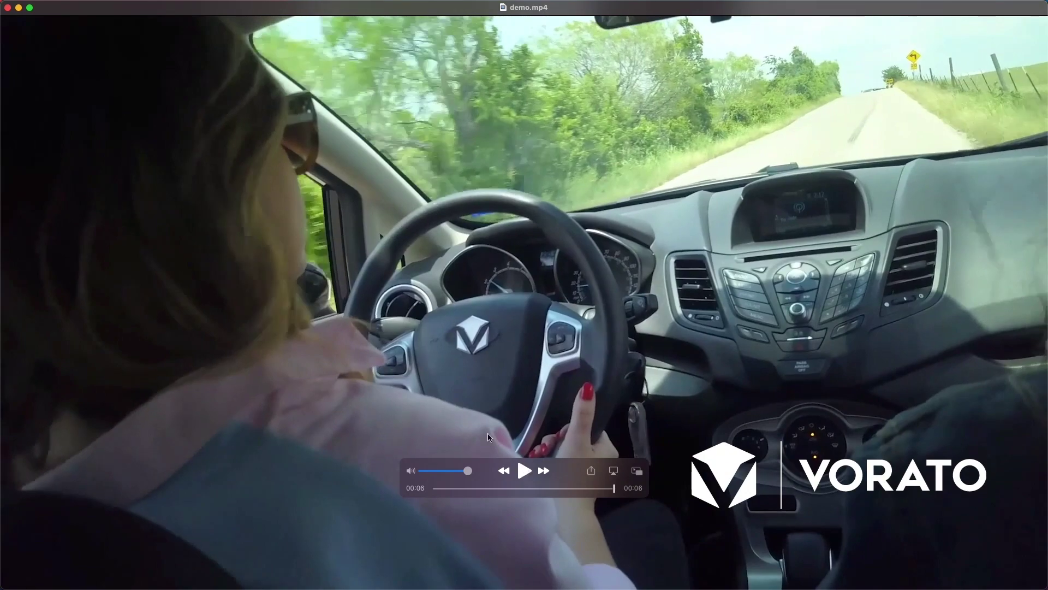
click(8, 8)
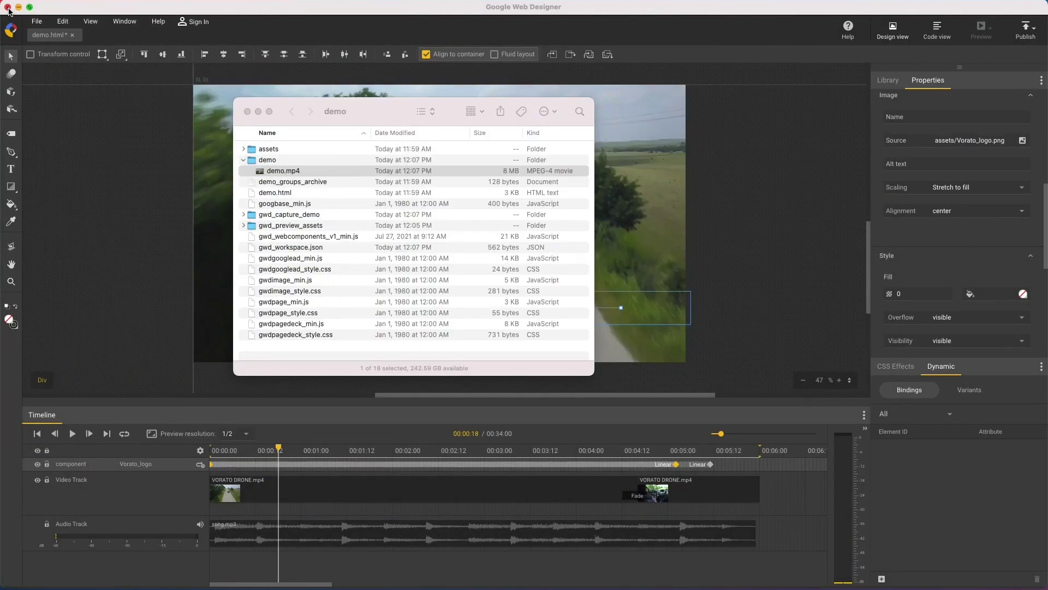
Step: Draw a small oval mask over the road in the drone video
click(777, 206)
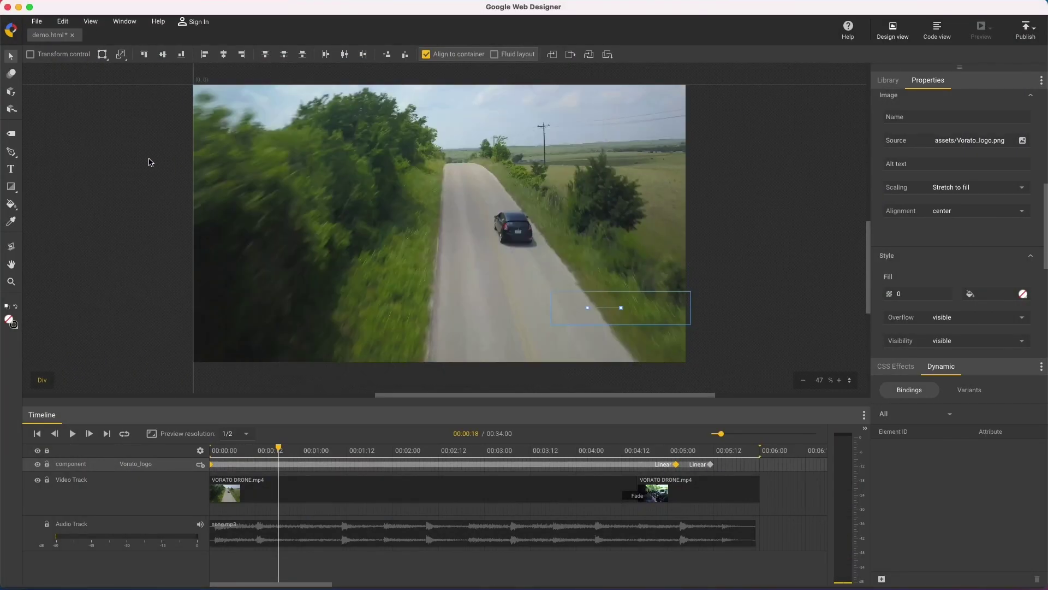
click(11, 186)
drag(11, 188, 44, 220)
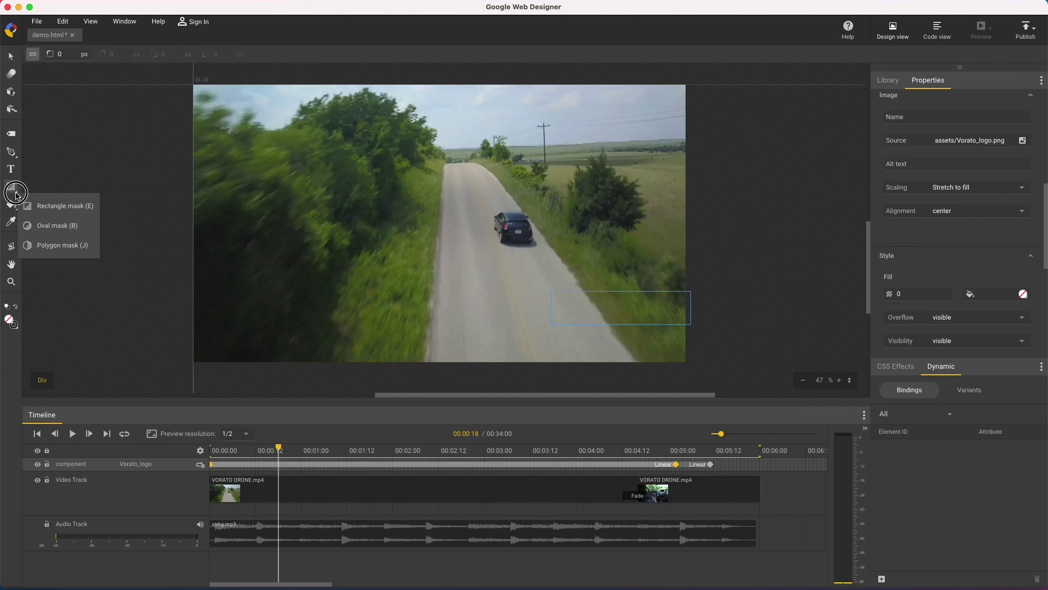
click(46, 225)
drag(413, 208, 525, 257)
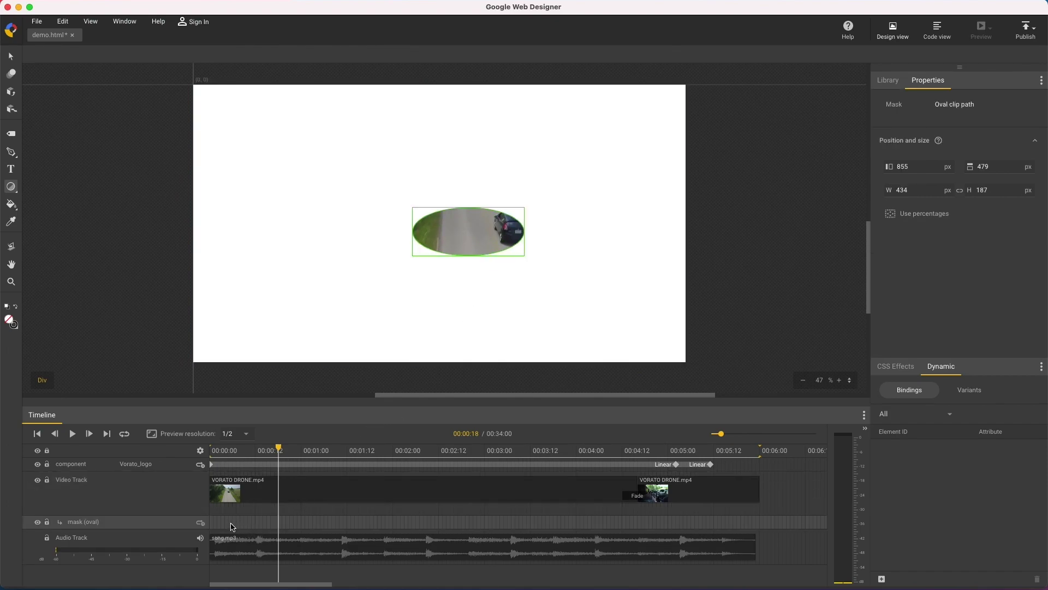
Step: Keyframe the oval mask at 00:00:05, then enlarge it at 00:00:13
click(233, 527)
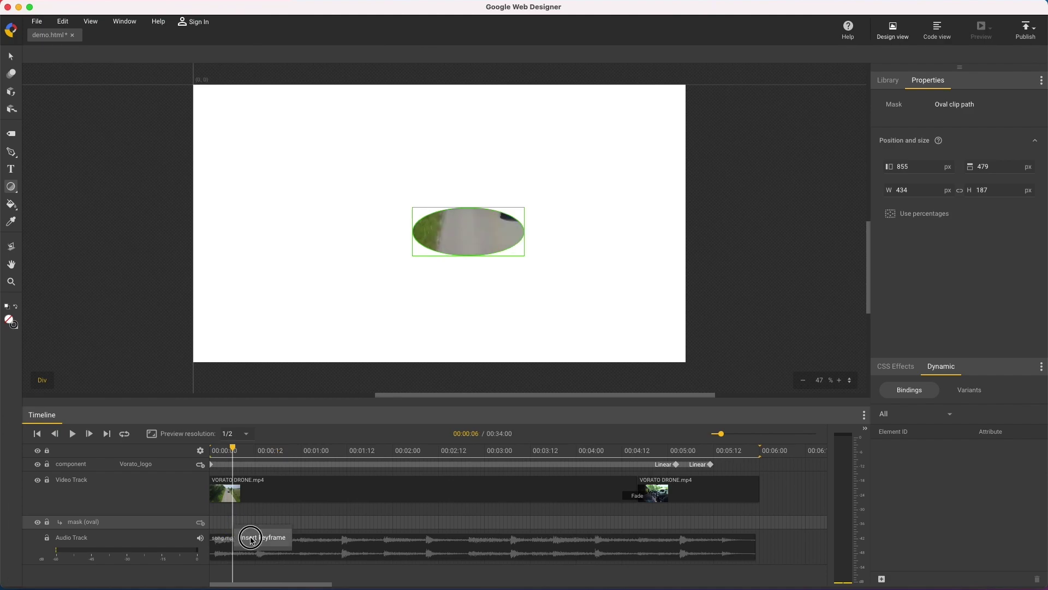
double_click(232, 524)
click(261, 528)
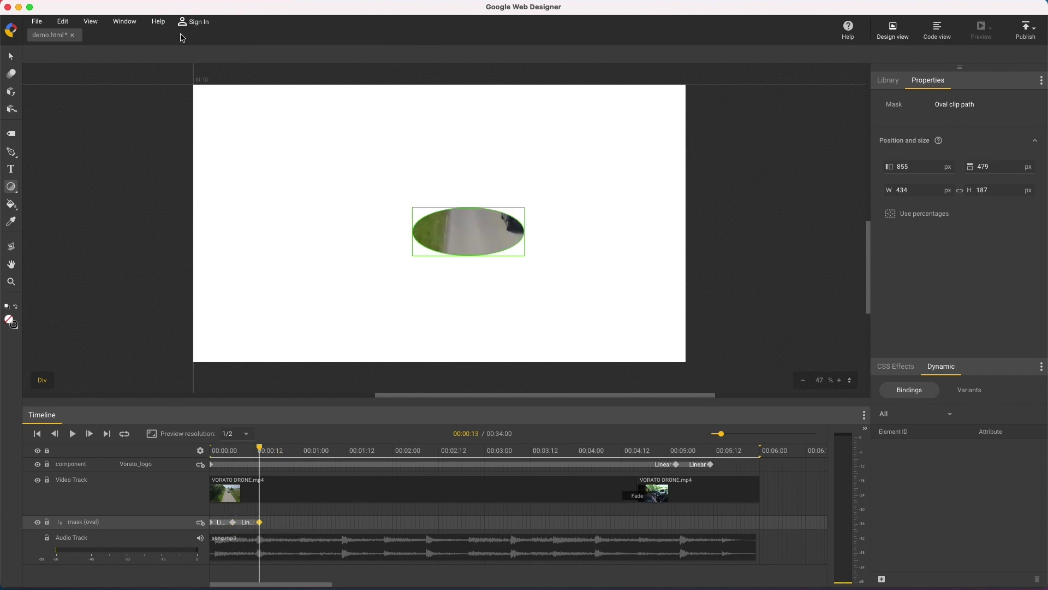
click(12, 59)
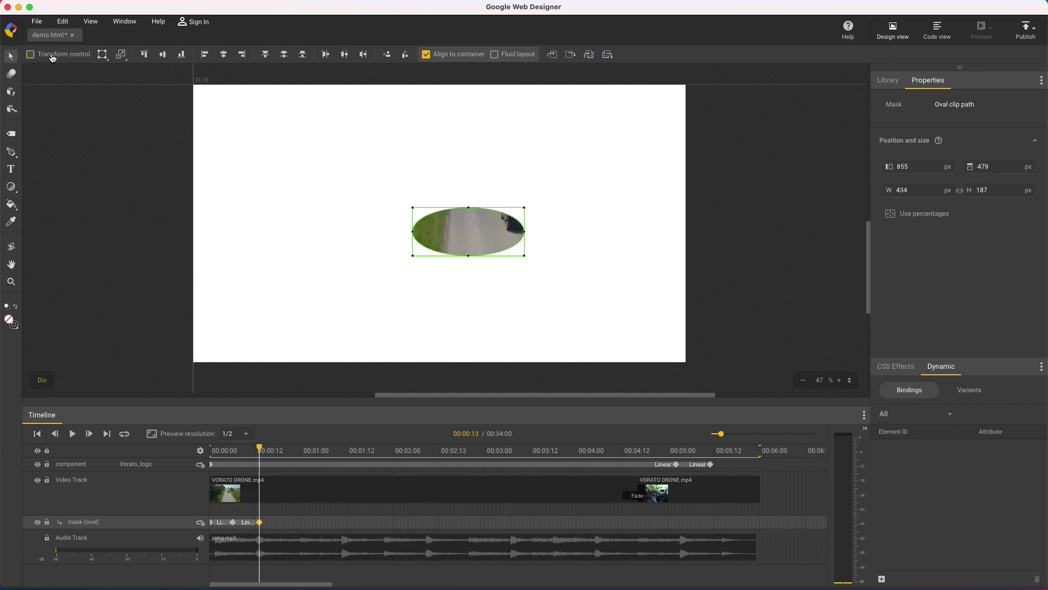
drag(524, 255, 737, 391)
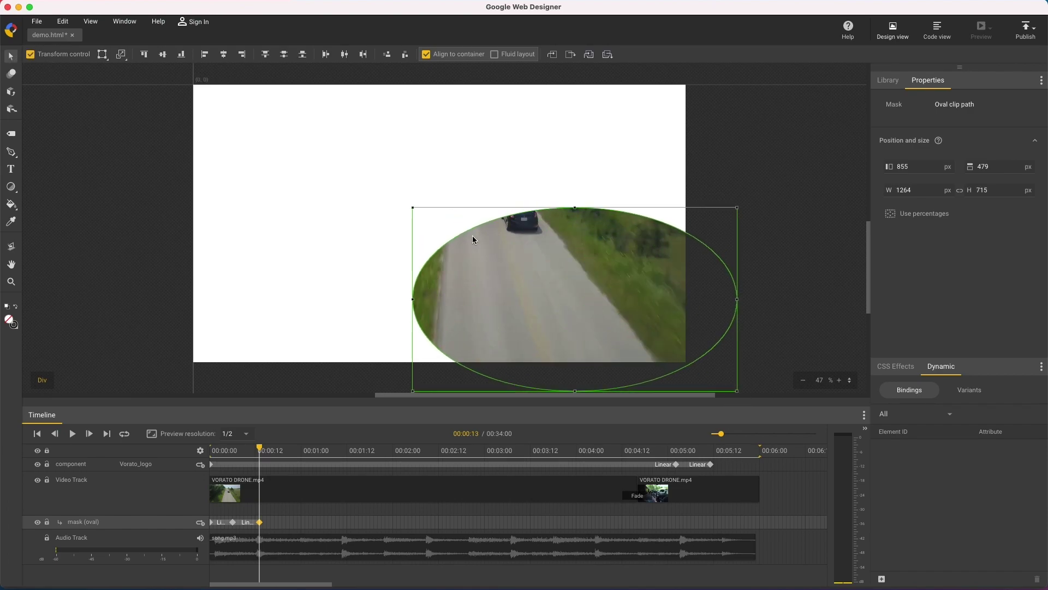
drag(414, 210, 126, 64)
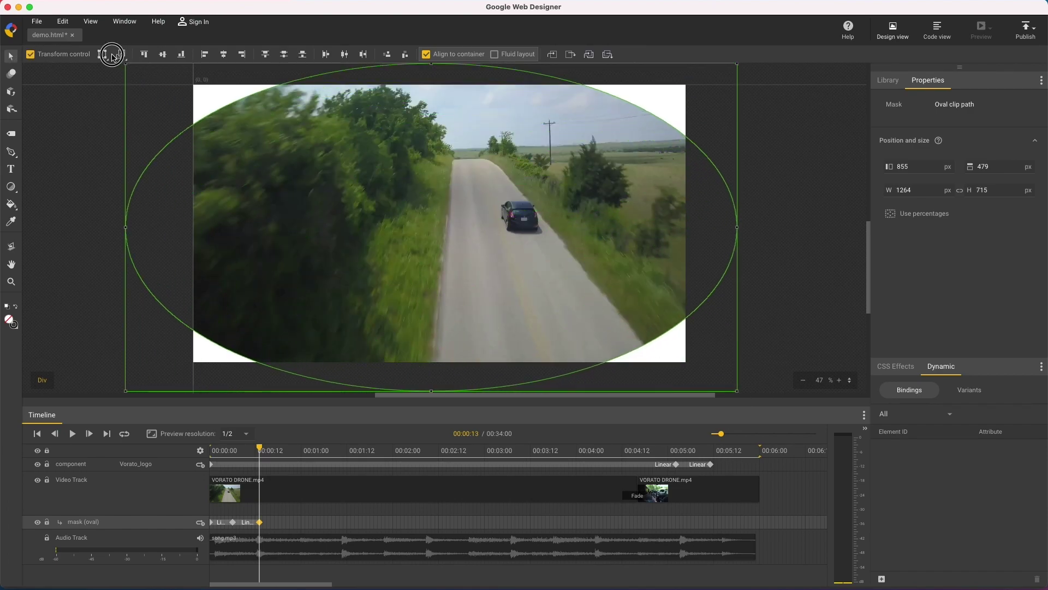
Step: Stretch the oval mask beyond the frame edges and preview its growth
click(802, 380)
drag(599, 312, 631, 340)
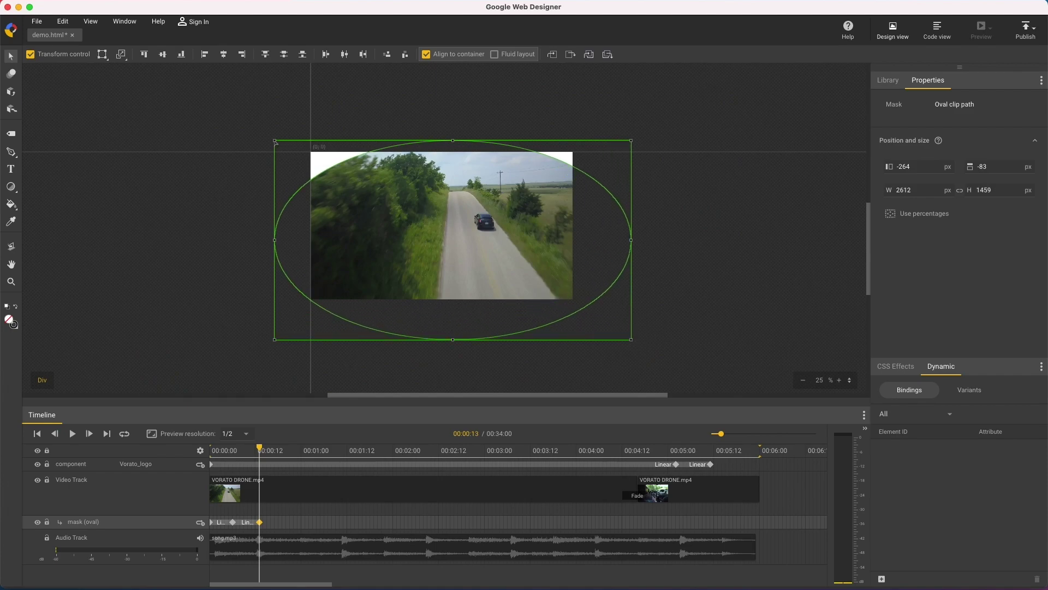
drag(276, 143, 242, 112)
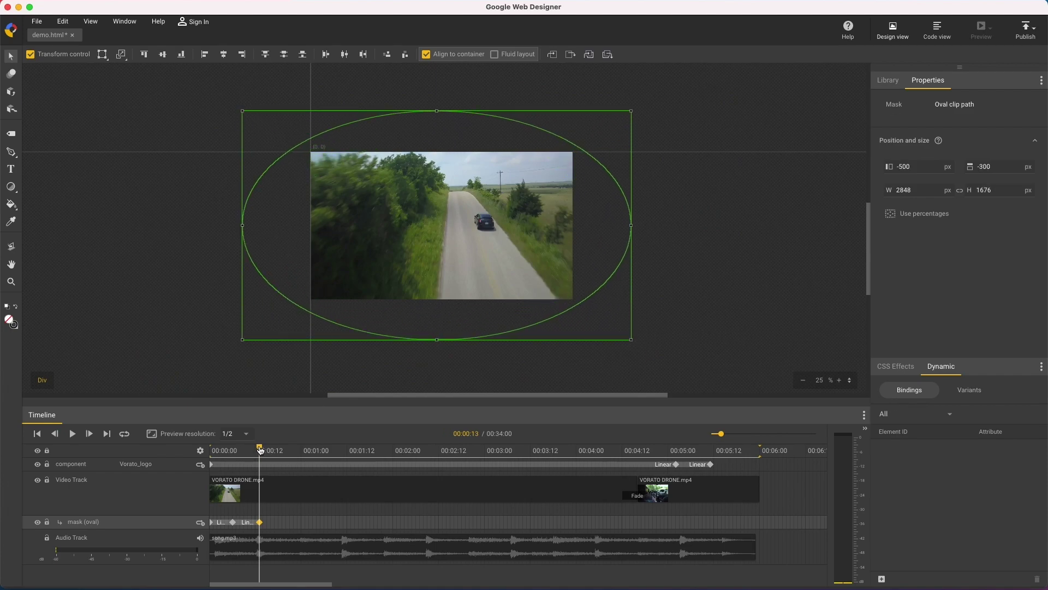
drag(259, 450, 332, 446)
click(172, 499)
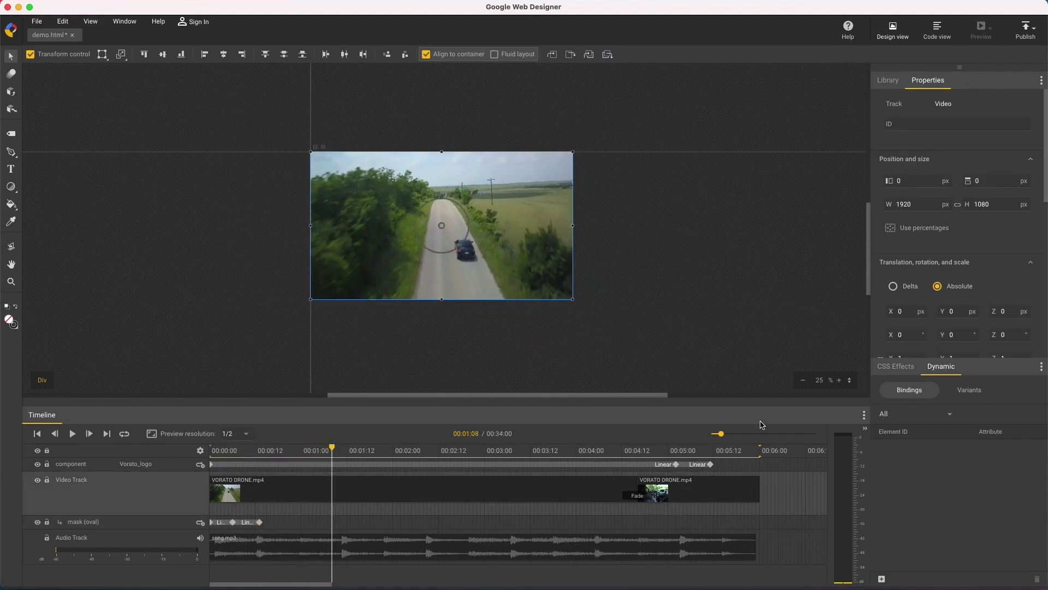
Step: Add a Grayscale filter at 0% to the video track
click(896, 367)
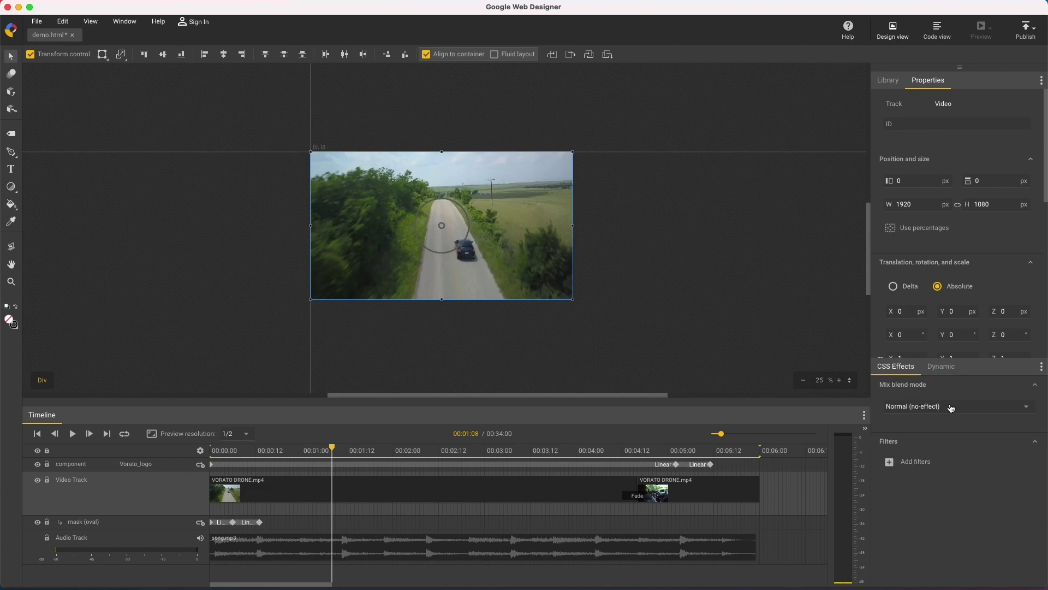
click(976, 411)
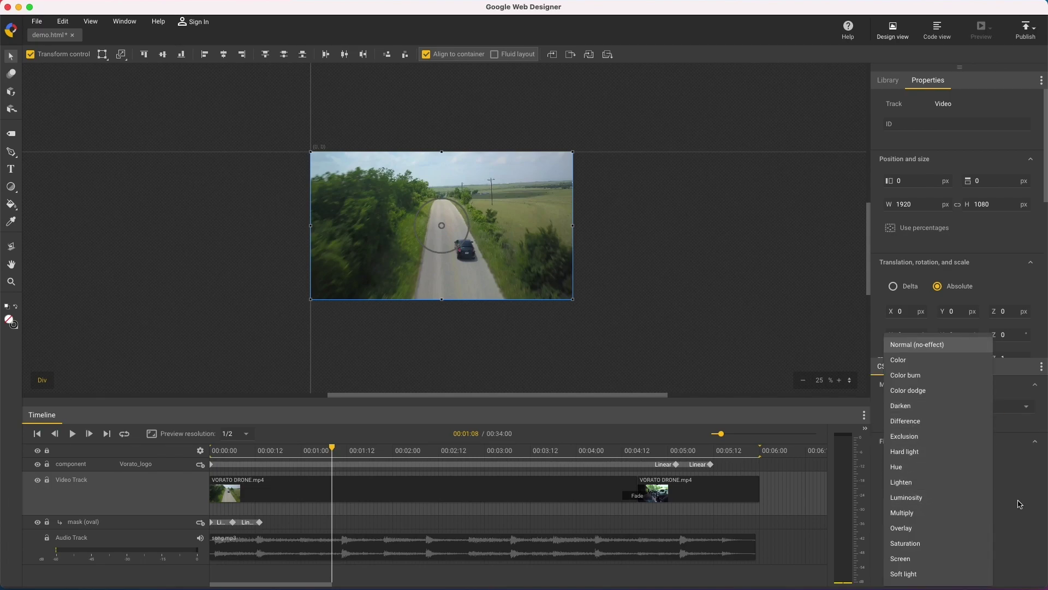
key(Escape)
click(912, 461)
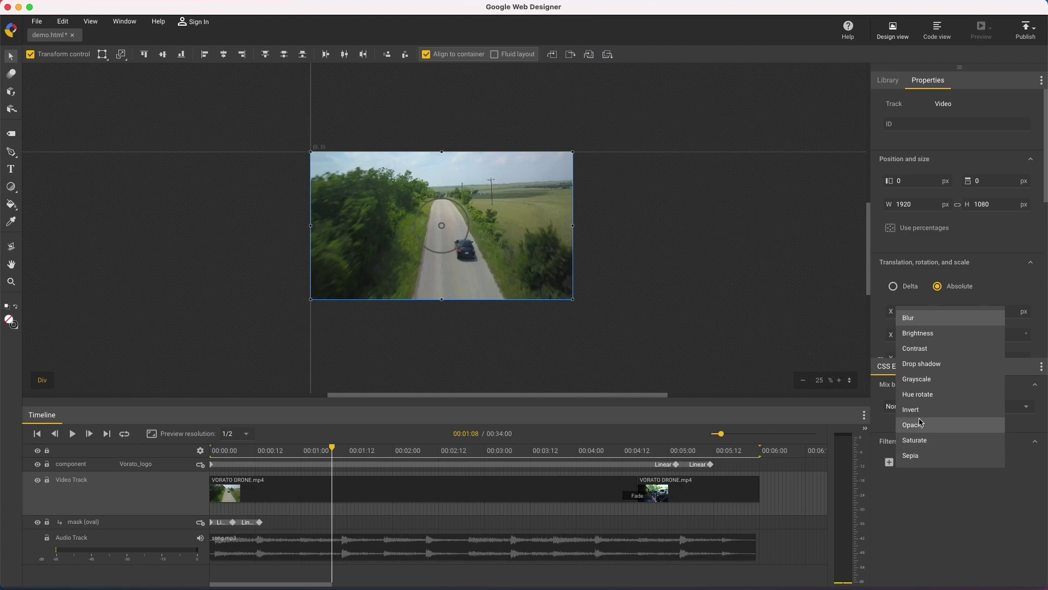
click(919, 380)
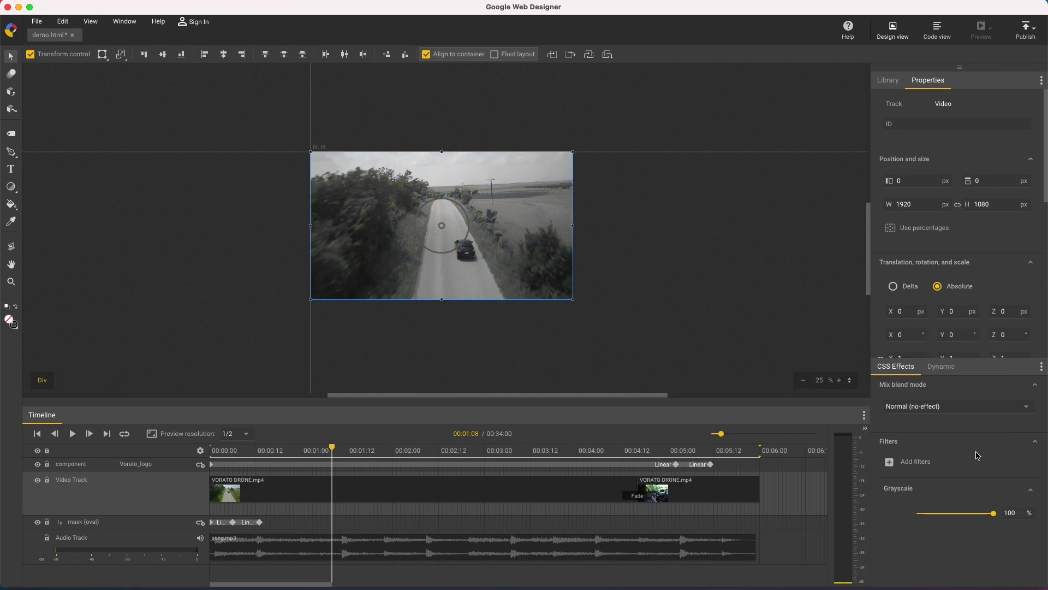
drag(994, 514, 846, 508)
Step: Keyframe grayscale at about 00:05:08 and at 00:05:20 set to 100%, then scrub to check
drag(331, 450, 702, 456)
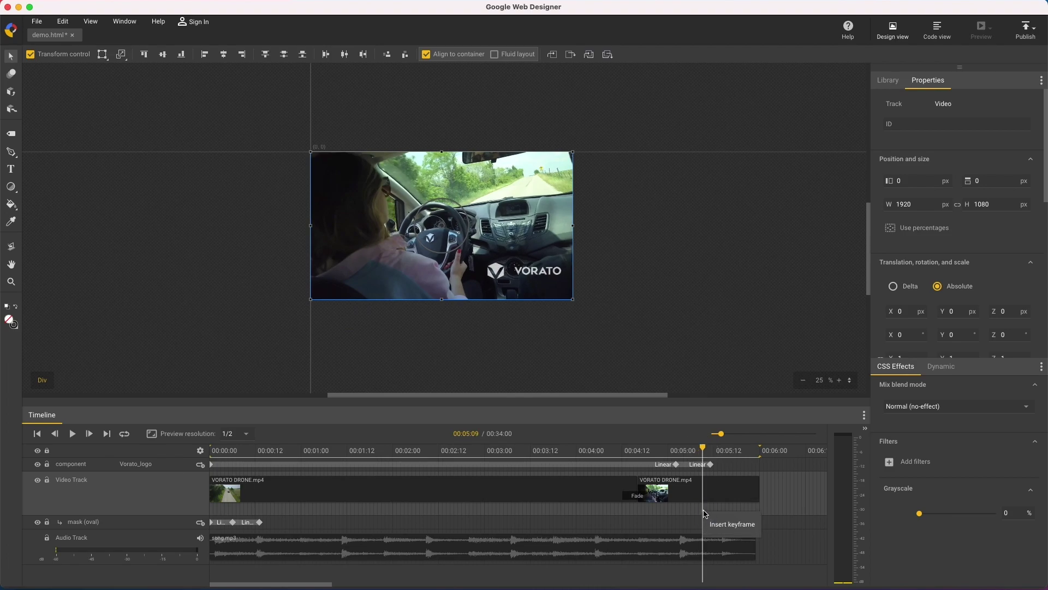
key(F6)
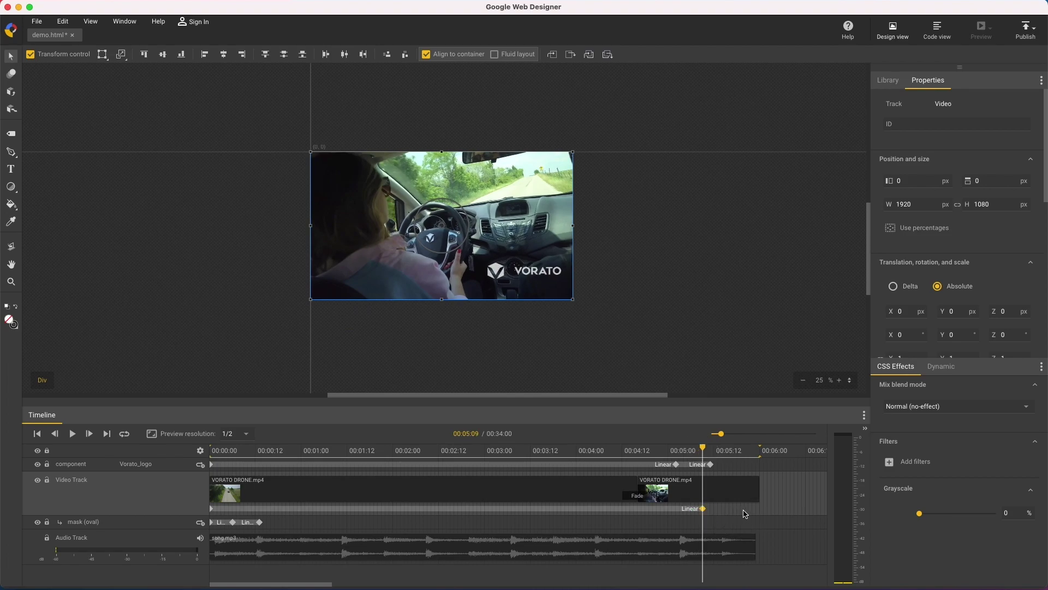
click(744, 513)
right_click(744, 513)
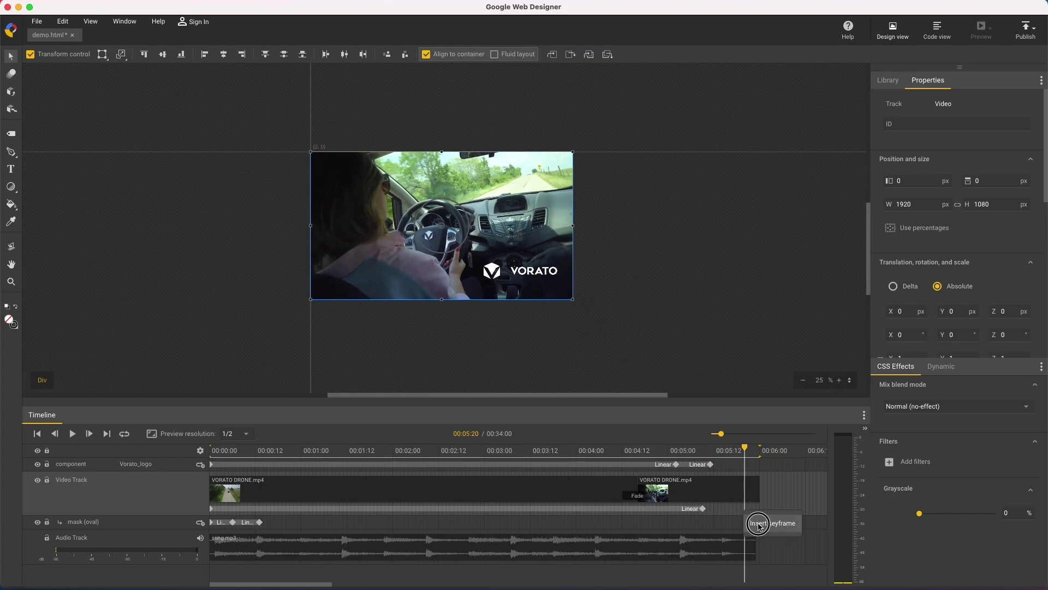
click(759, 524)
drag(917, 516, 994, 514)
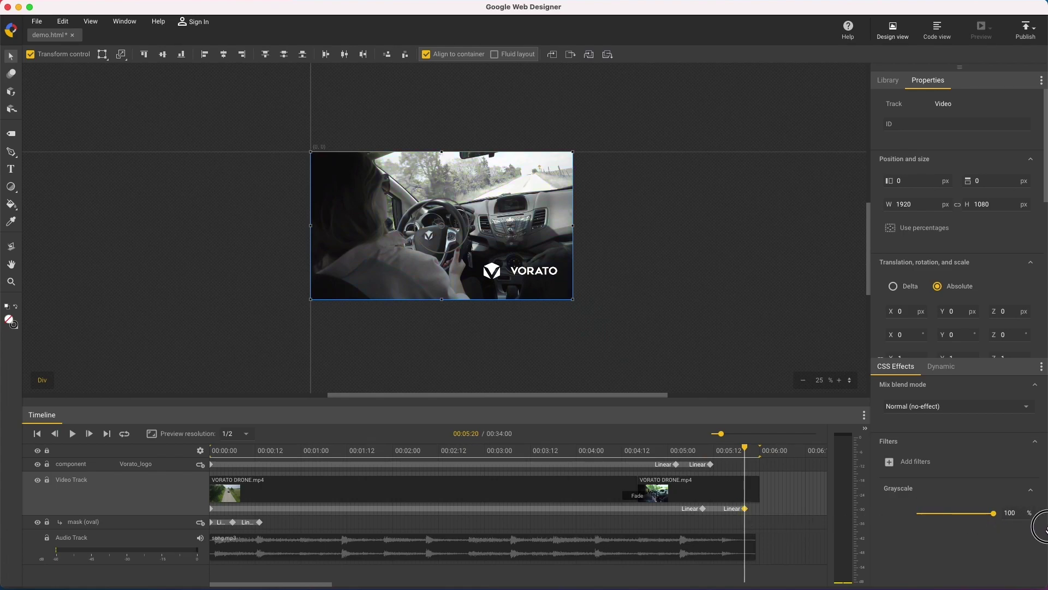
mouse_move(746, 450)
mouse_down()
mouse_move(676, 449)
mouse_move(753, 449)
mouse_up()
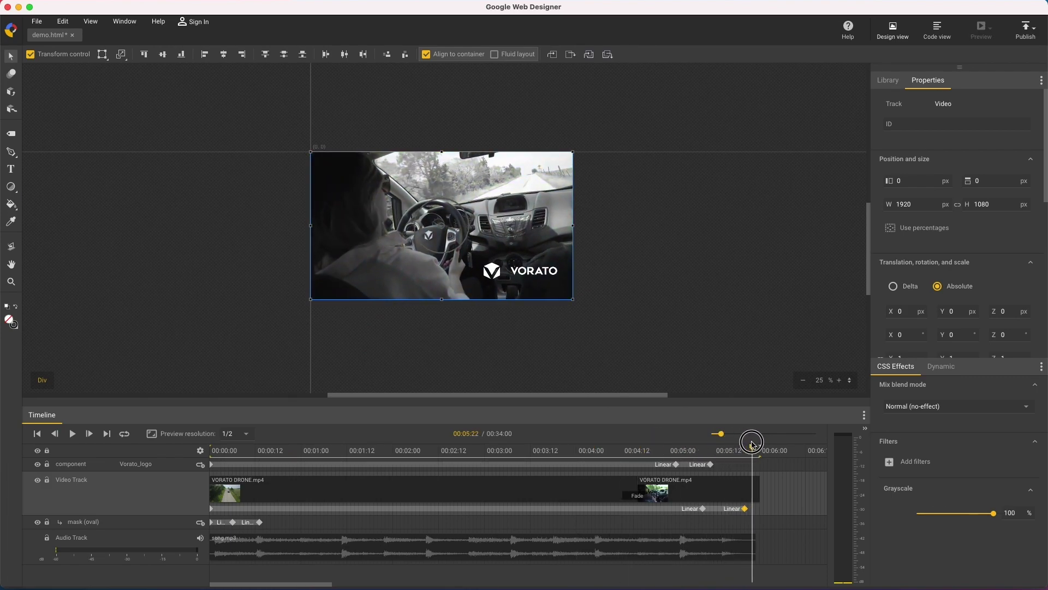
Step: Bind the second video clip's Source to variants
click(943, 370)
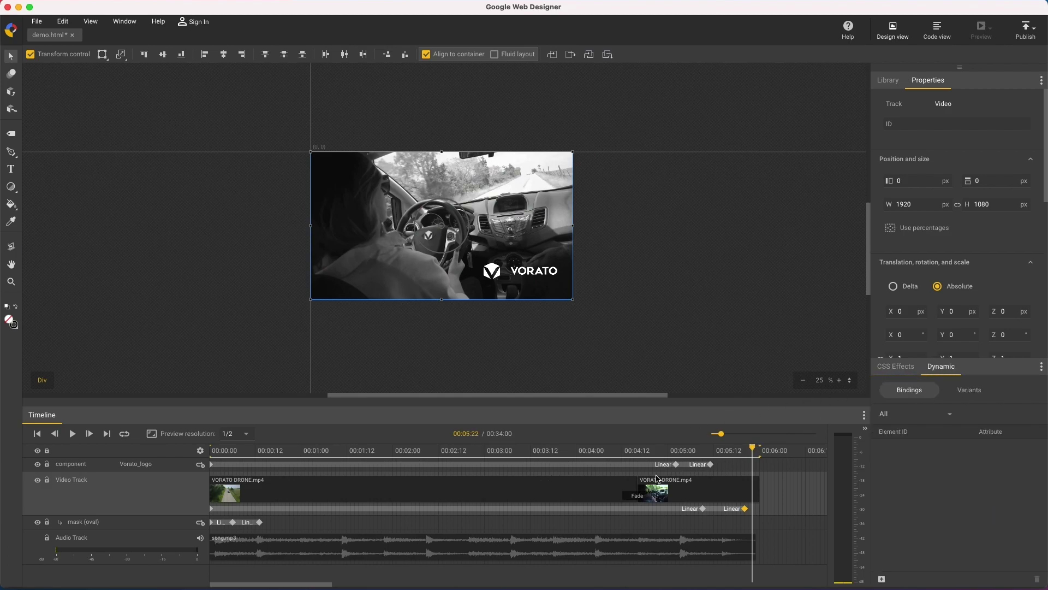
click(699, 491)
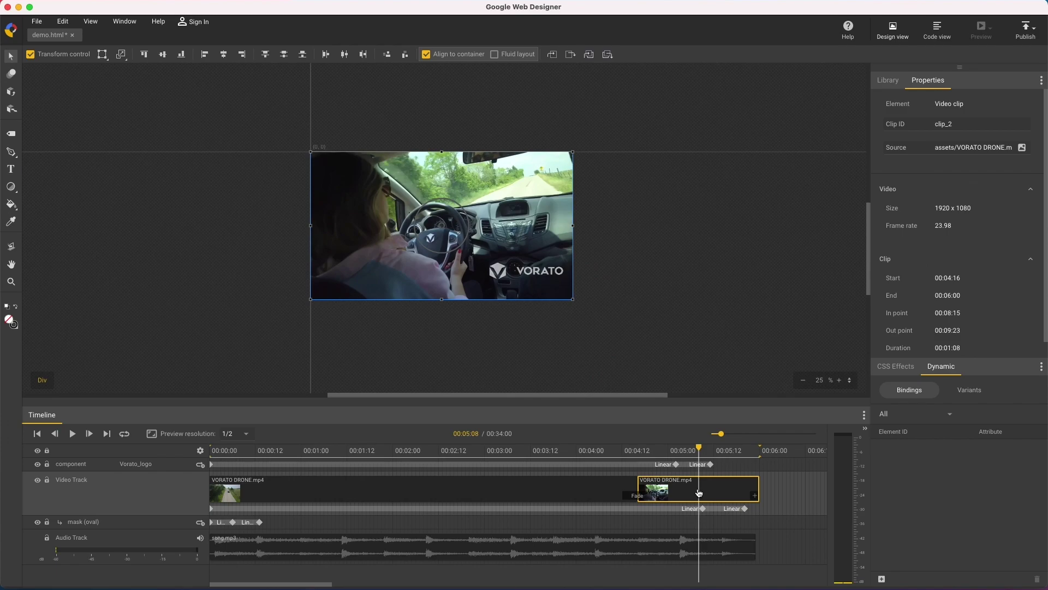
right_click(699, 492)
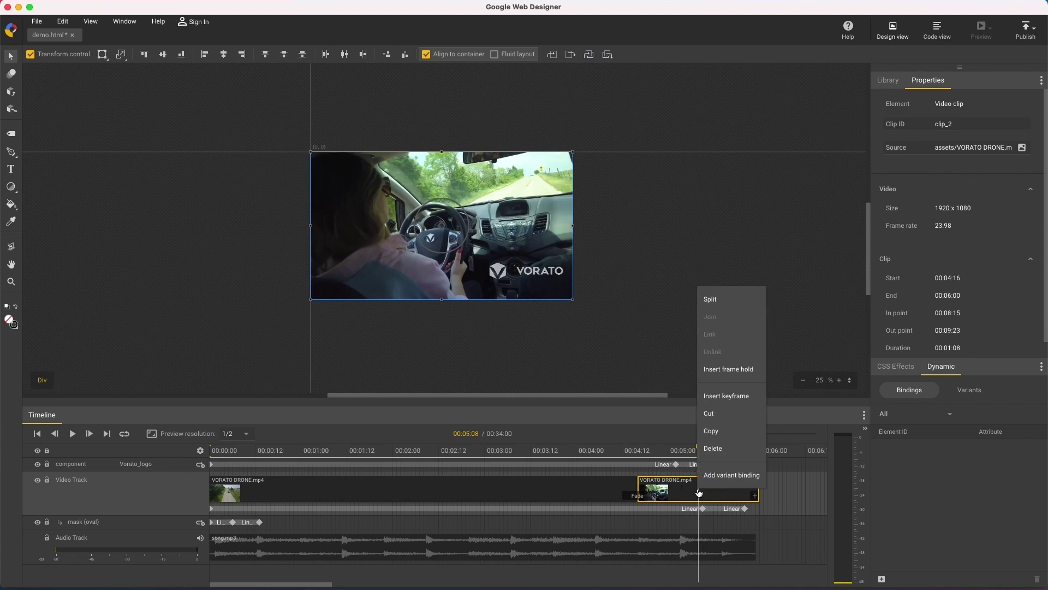
click(711, 475)
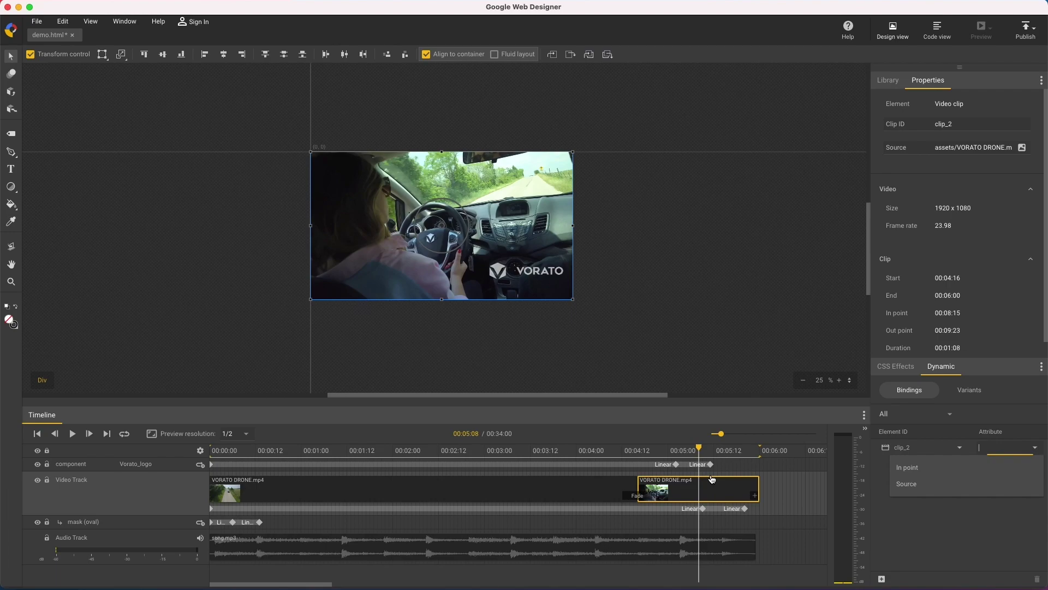
click(923, 486)
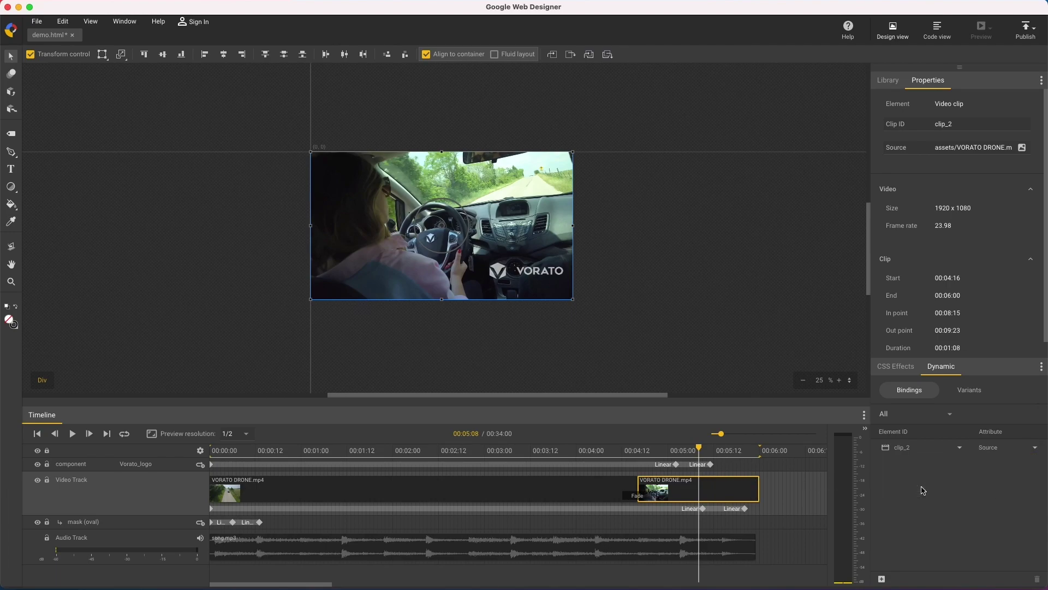
Step: Add new_variant with VORATO DRONE Variant.mp4 as its source footage
click(964, 392)
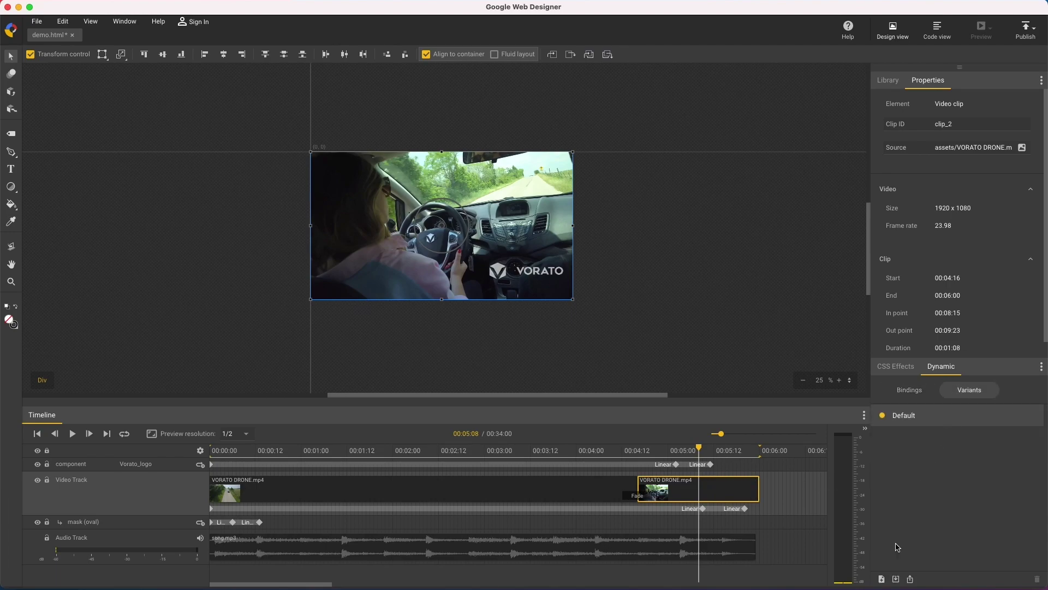
click(882, 579)
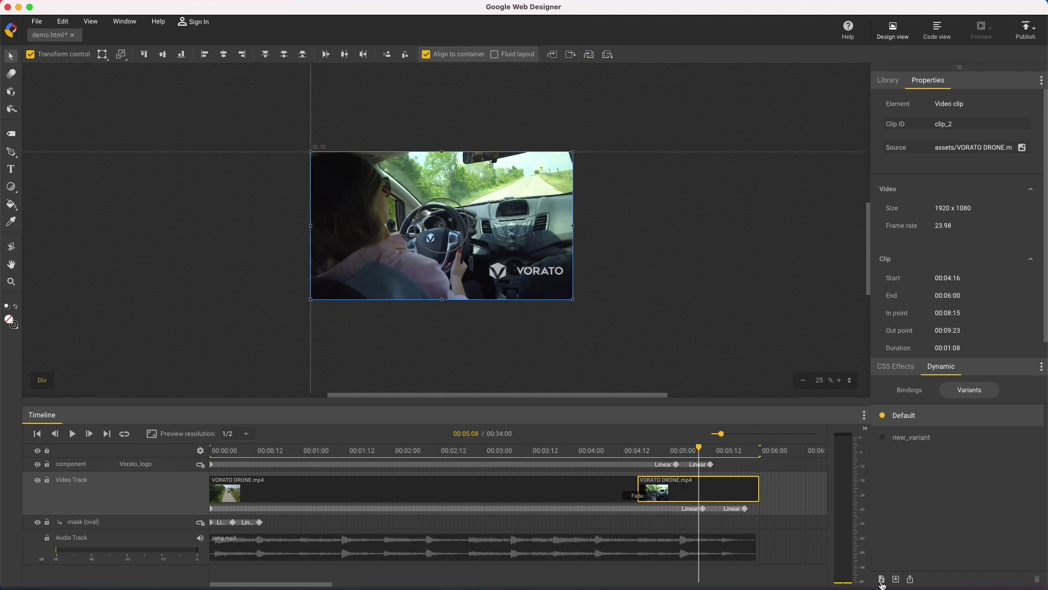
click(909, 439)
click(1027, 472)
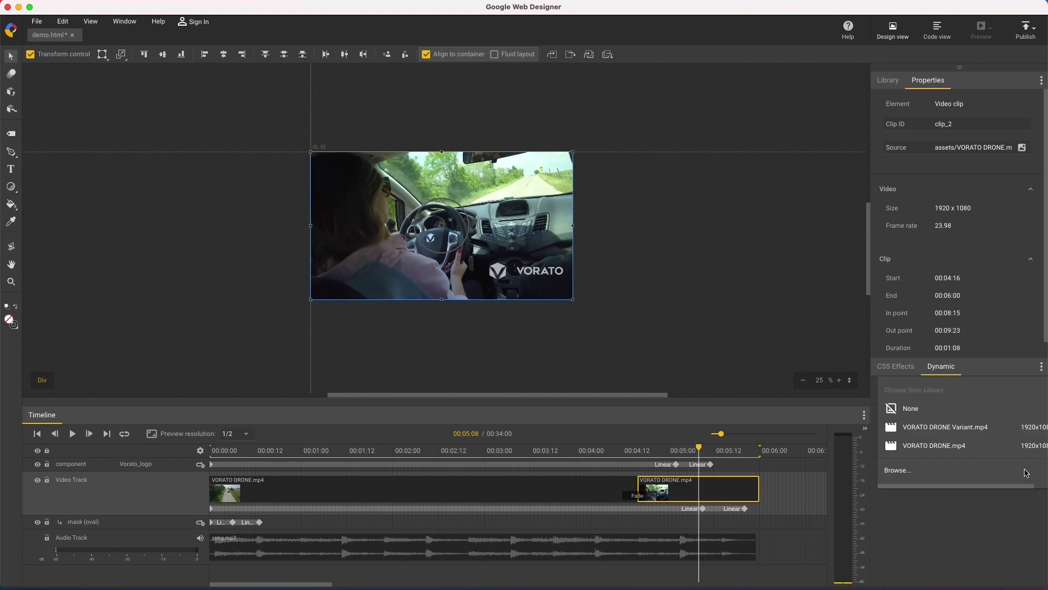
click(965, 429)
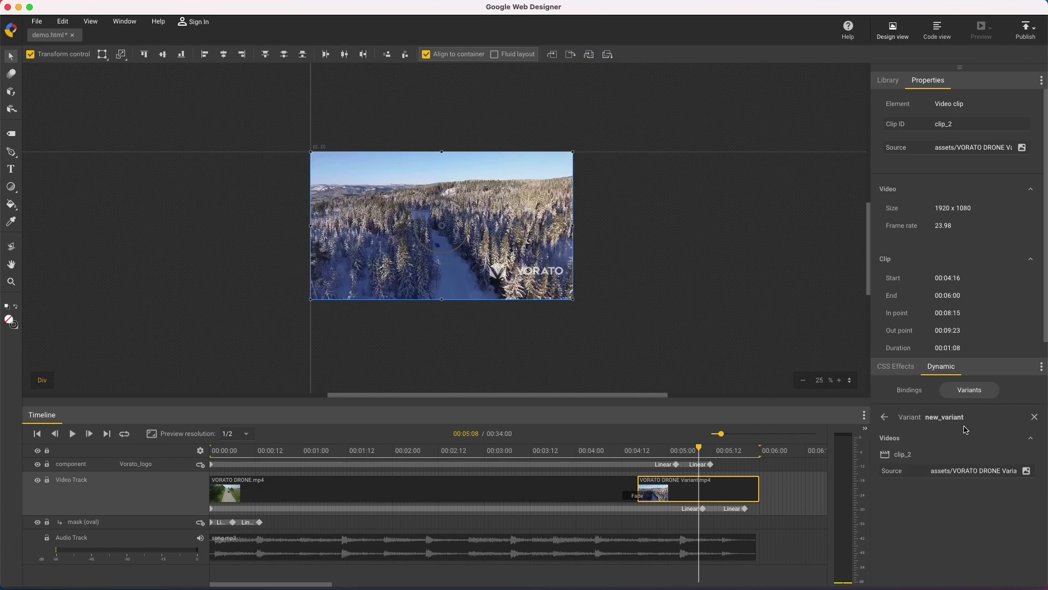
Step: Open Intro-demo-variant.html from recent files and play its Variant version from the start
click(35, 22)
mouse_move(63, 86)
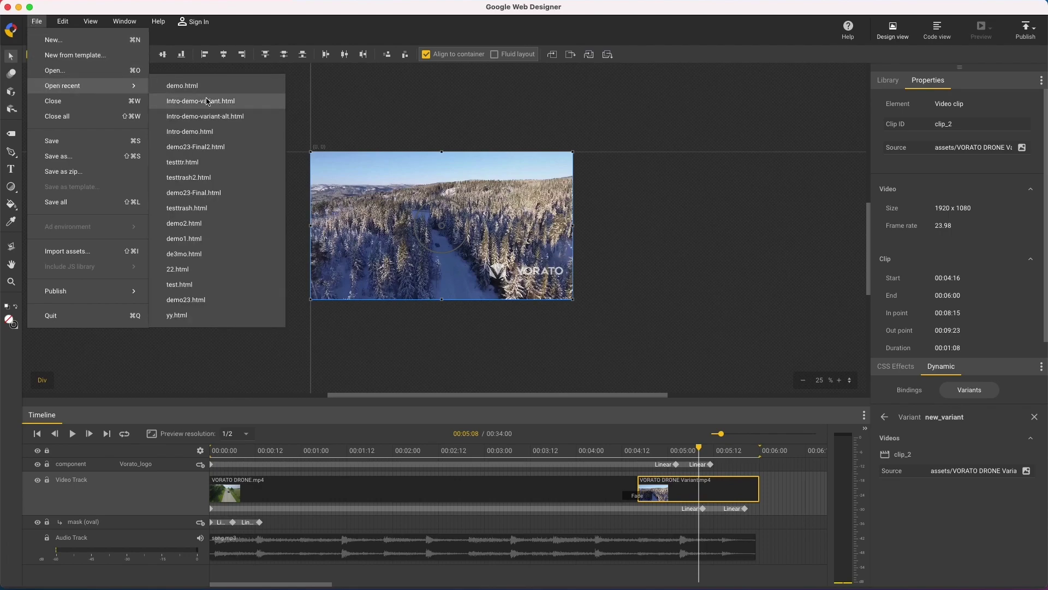
click(206, 101)
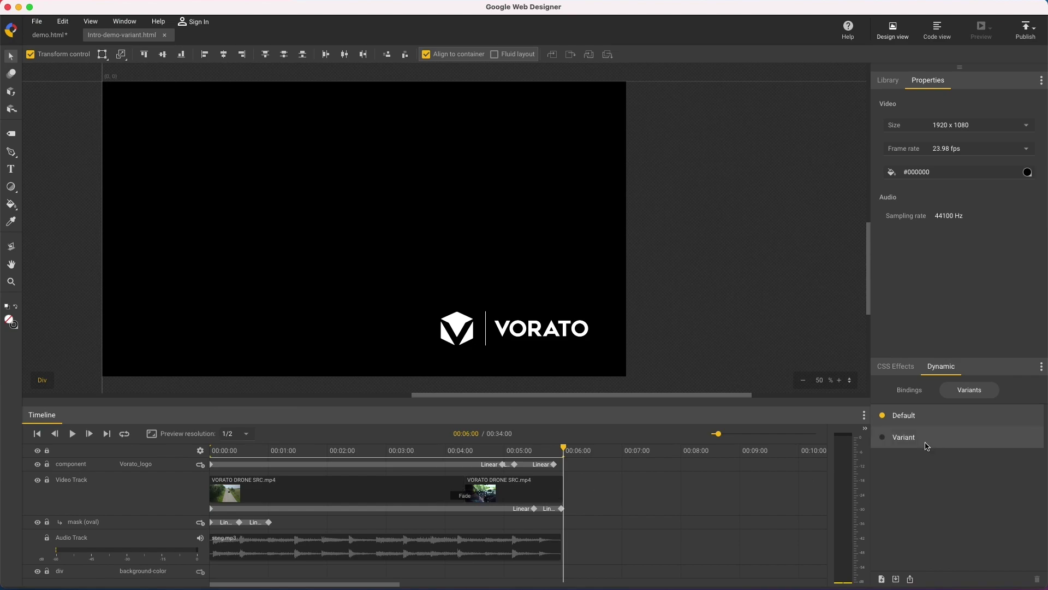
click(905, 437)
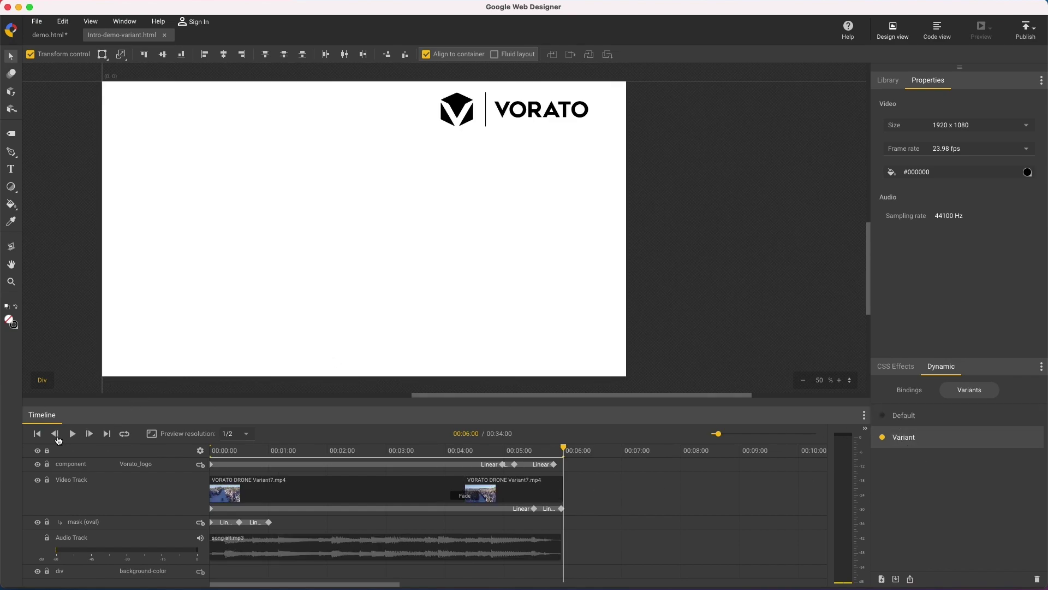
click(40, 435)
click(73, 435)
Step: Open the local Export video dialog and confirm both Default and Variant are selected
click(1033, 31)
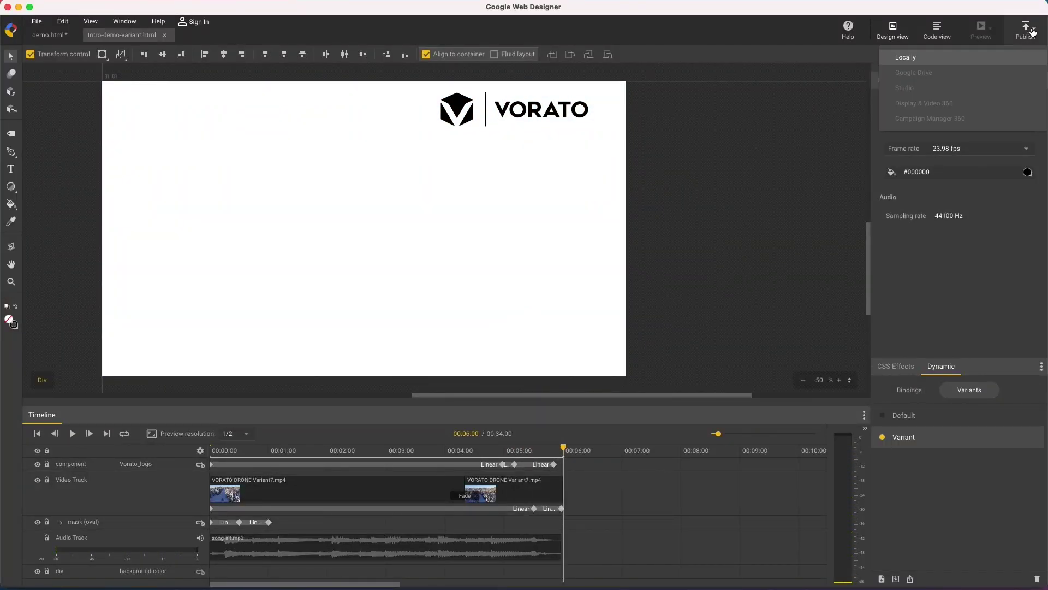
click(966, 59)
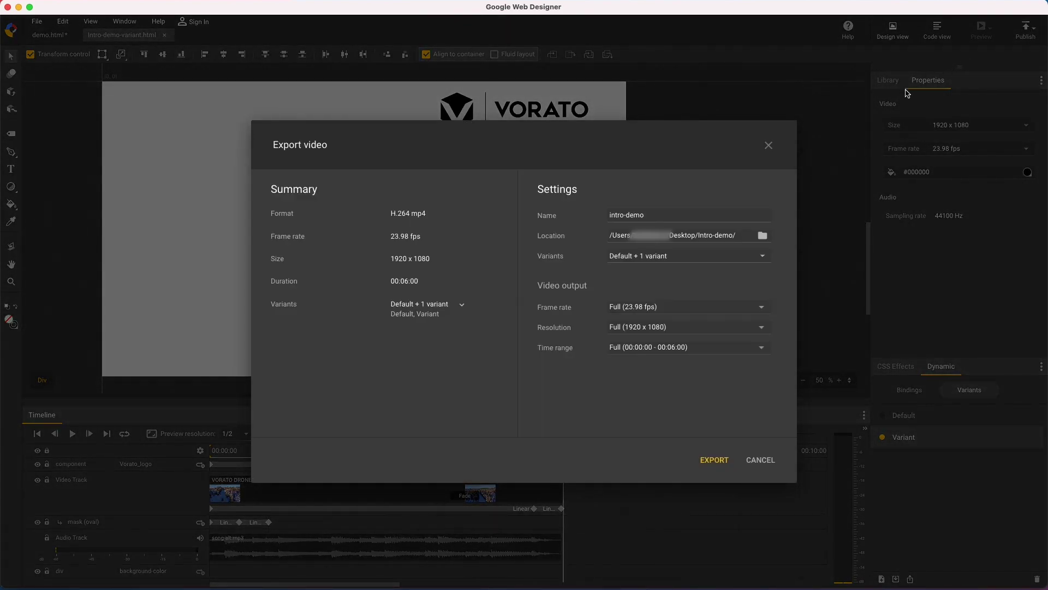
click(683, 258)
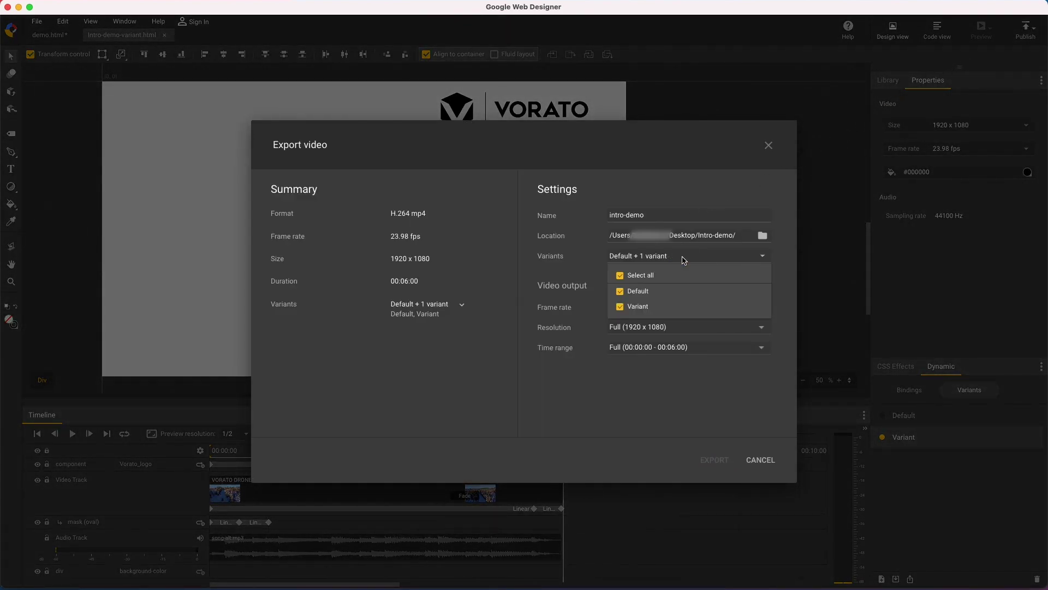